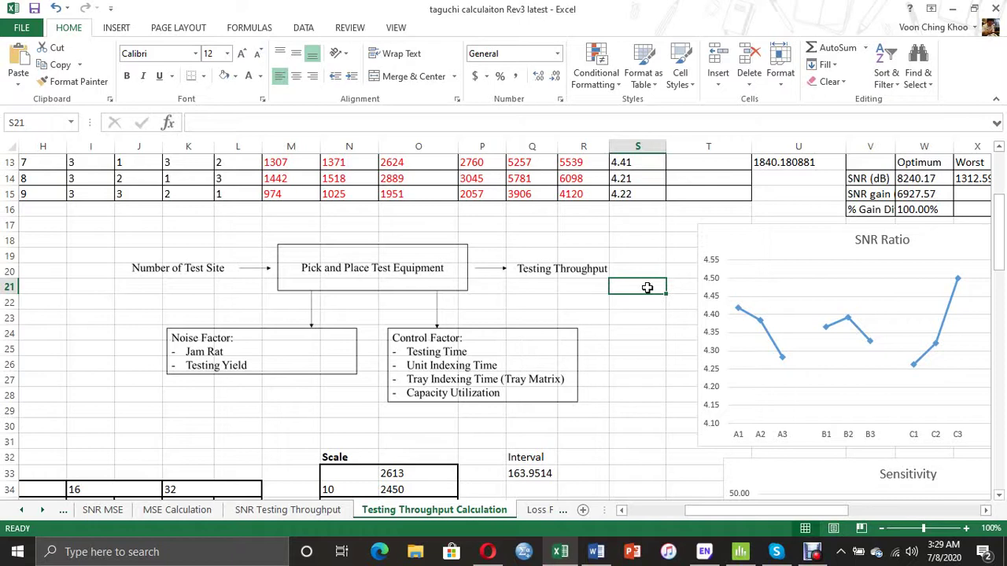
Move the Pick and Place Test Equipment diagram slightly to the right below the results table.
click(403, 267)
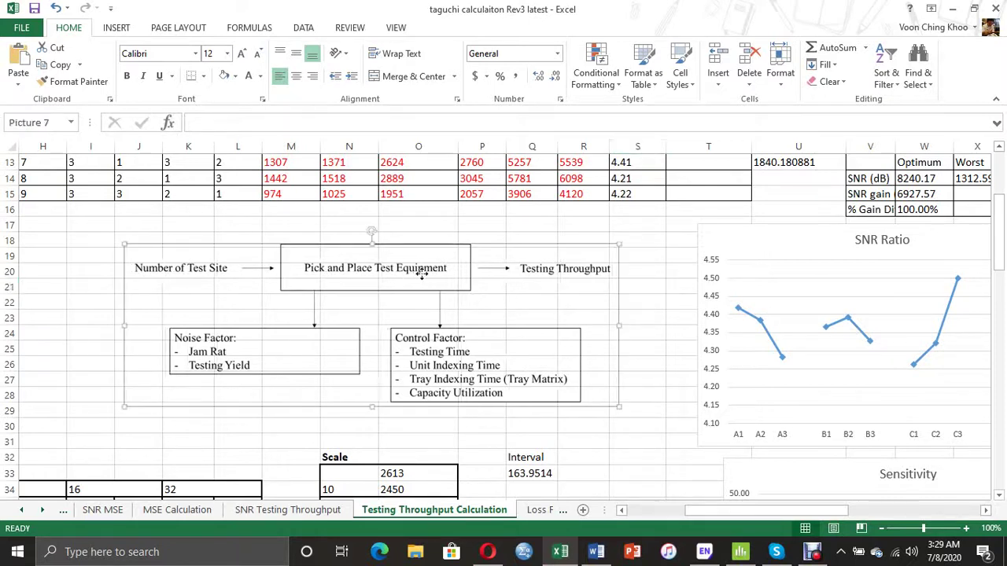
drag(403, 268, 357, 263)
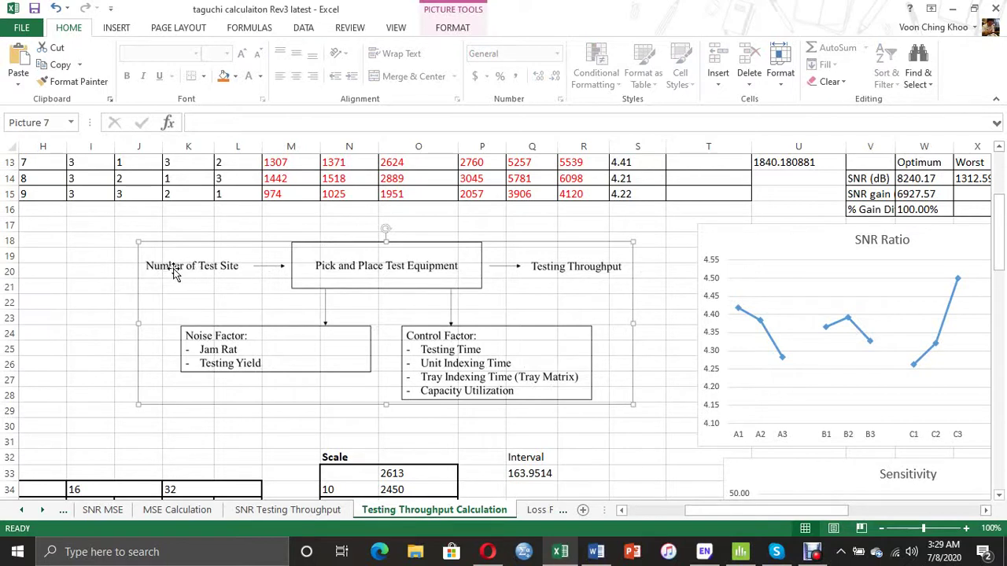
click(111, 260)
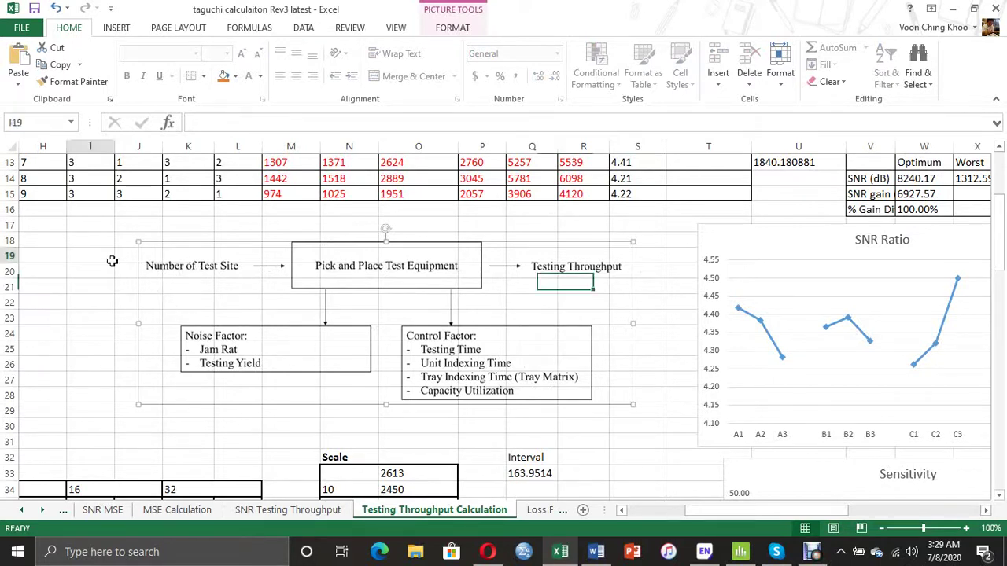
click(169, 276)
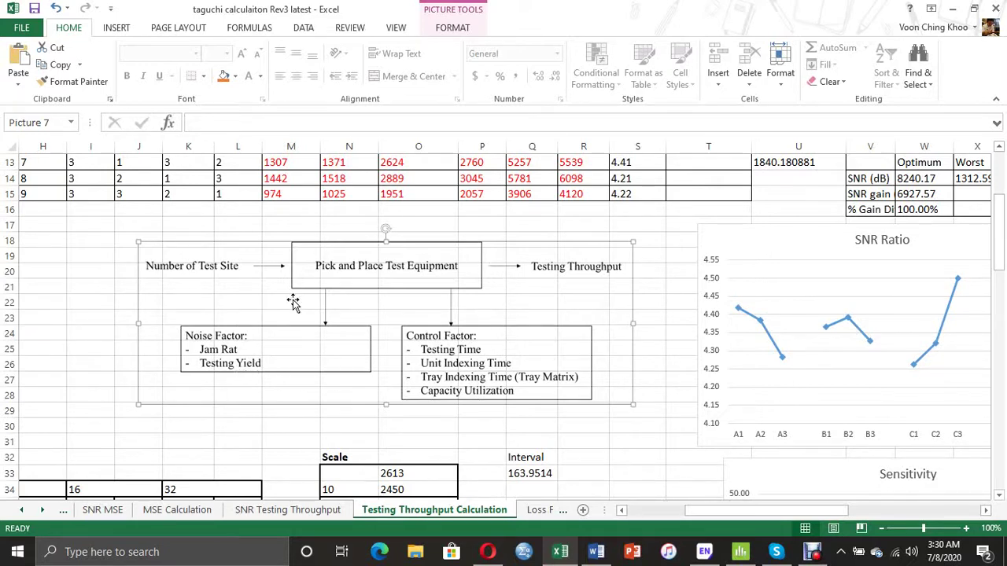
Examine the run table's factors A to D, noise columns N1 and N2 and signal levels 8, 16 and 32, plus the factor diagram.
scroll(293, 303, up, 3)
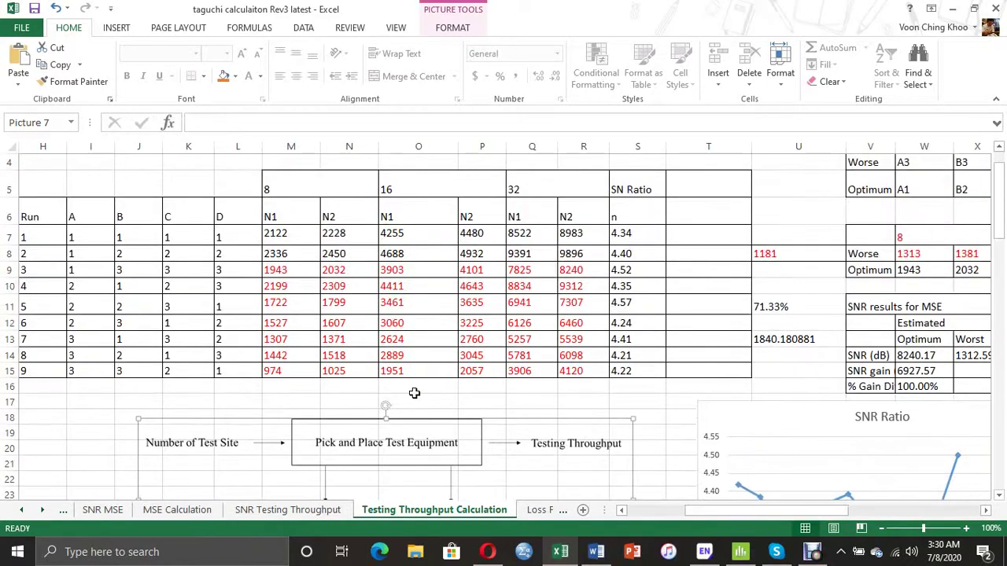
click(621, 510)
click(621, 509)
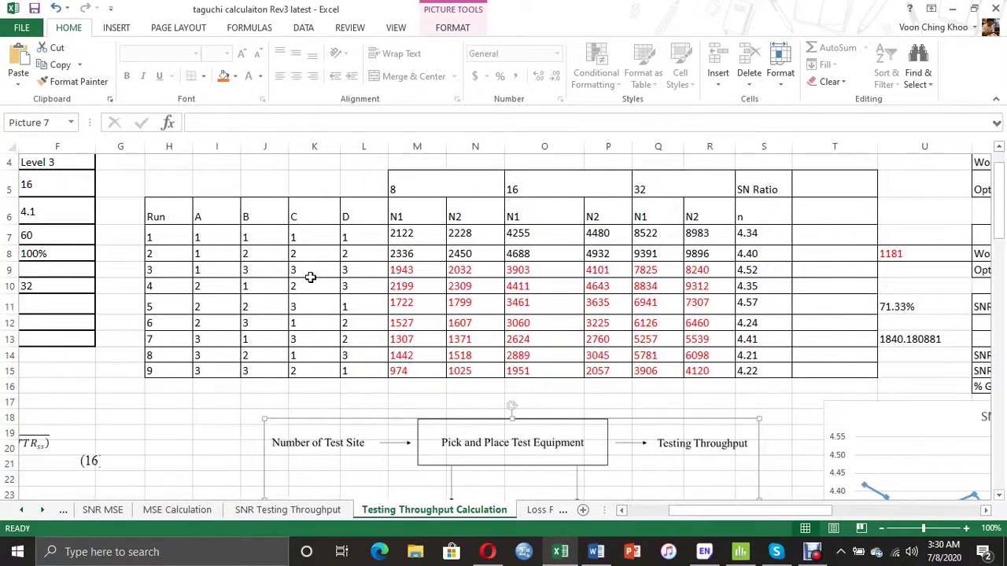
click(212, 222)
click(271, 221)
click(315, 218)
click(350, 218)
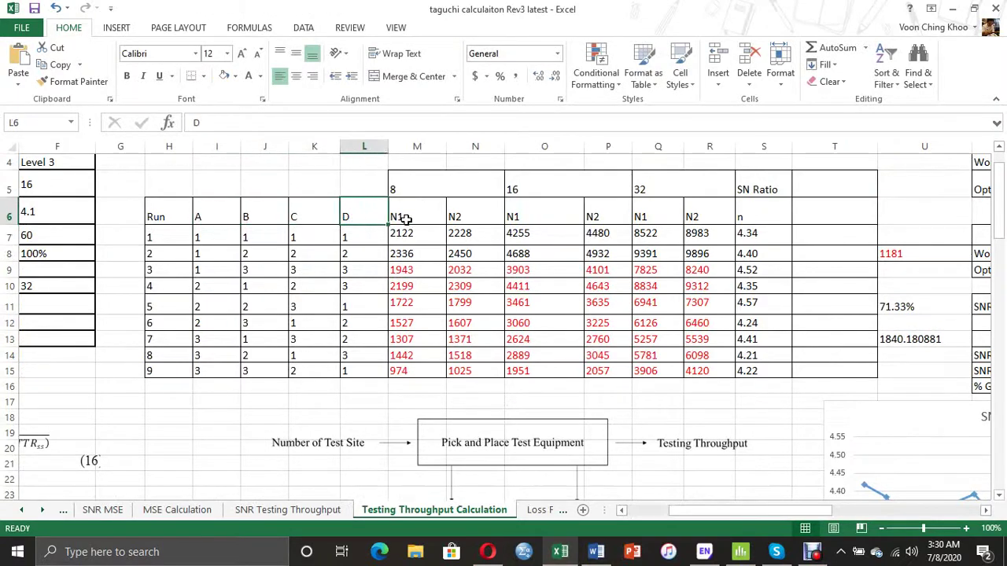
click(407, 220)
click(456, 218)
double_click(456, 218)
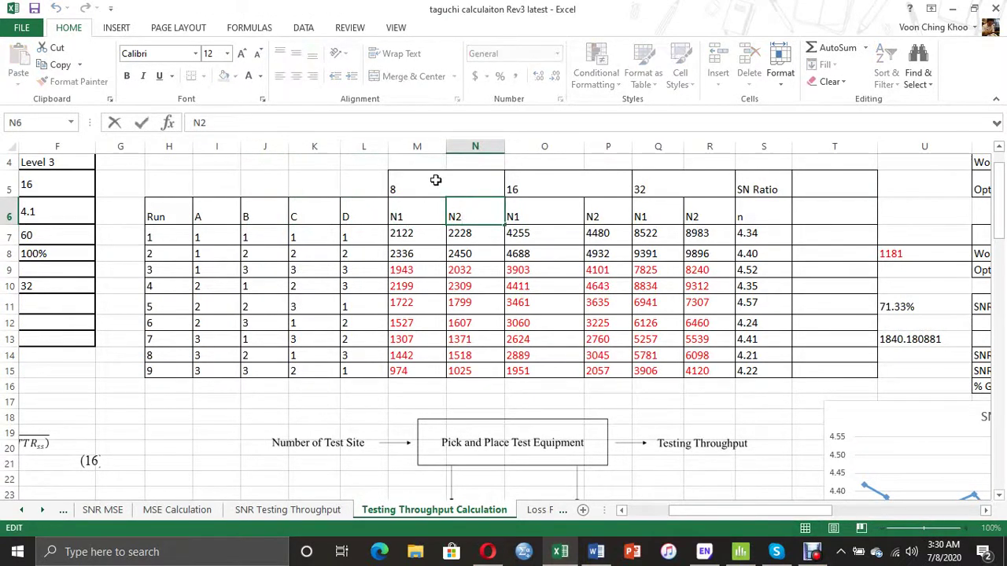
click(435, 180)
click(521, 187)
click(643, 185)
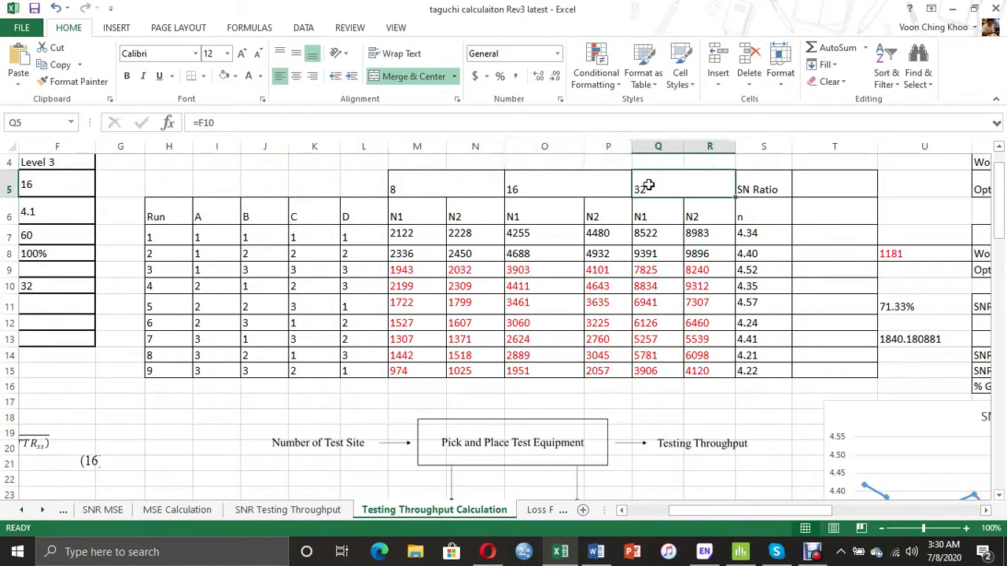
scroll(444, 230, down, 2)
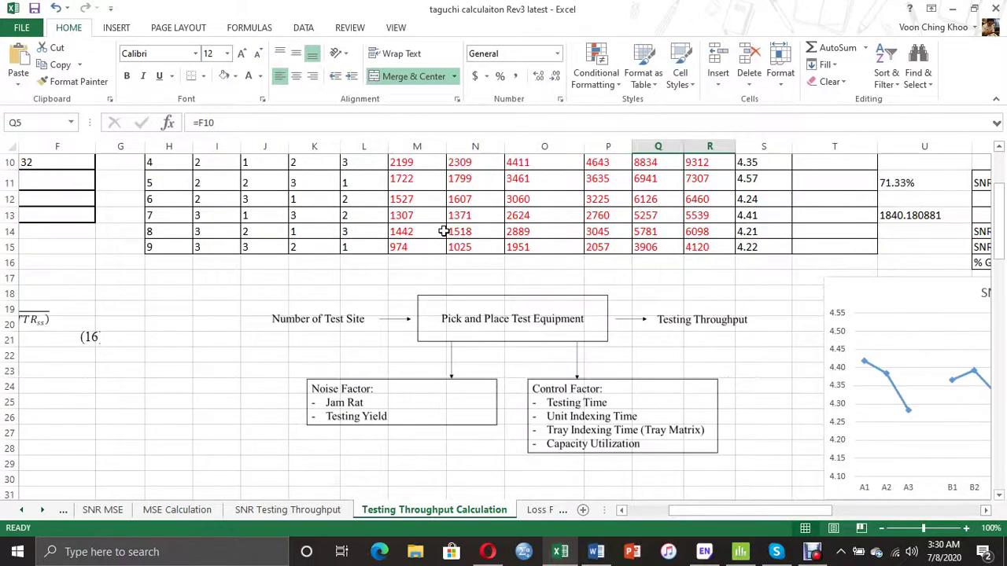
scroll(444, 230, up, 2)
scroll(446, 229, down, 3)
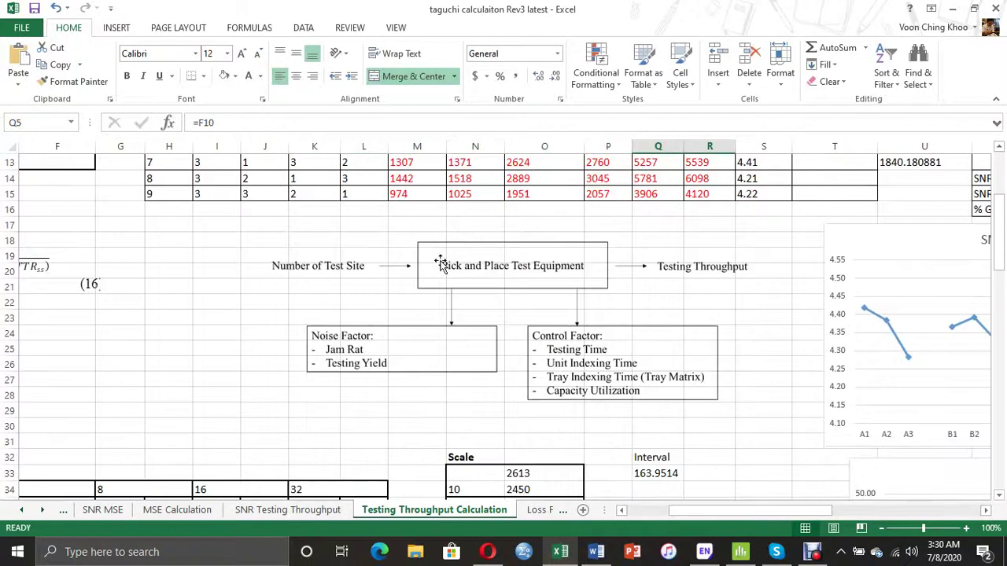
click(440, 262)
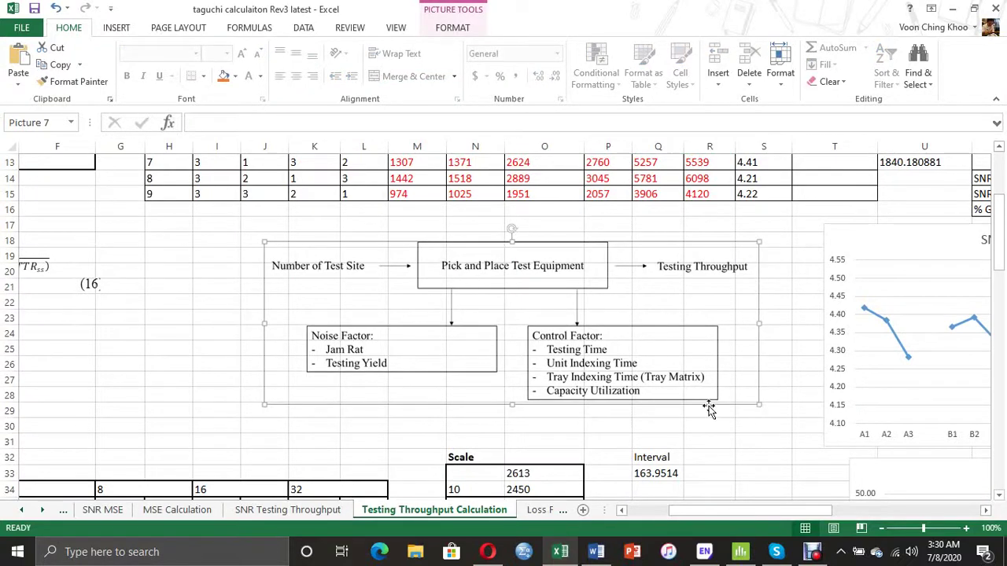
Switch to Minitab and start a new Taguchi design as a 3-level design with 4 factors.
click(740, 551)
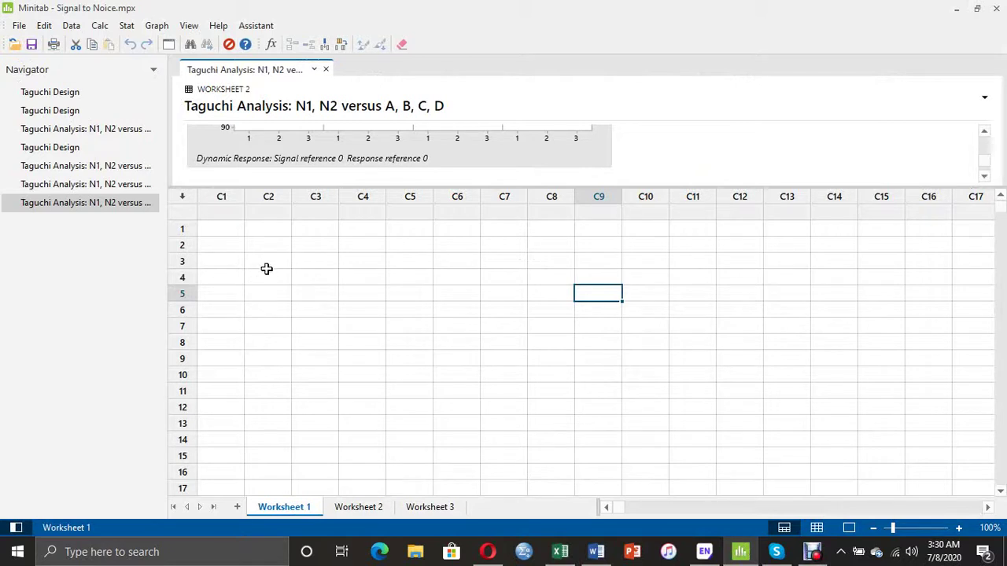
click(131, 28)
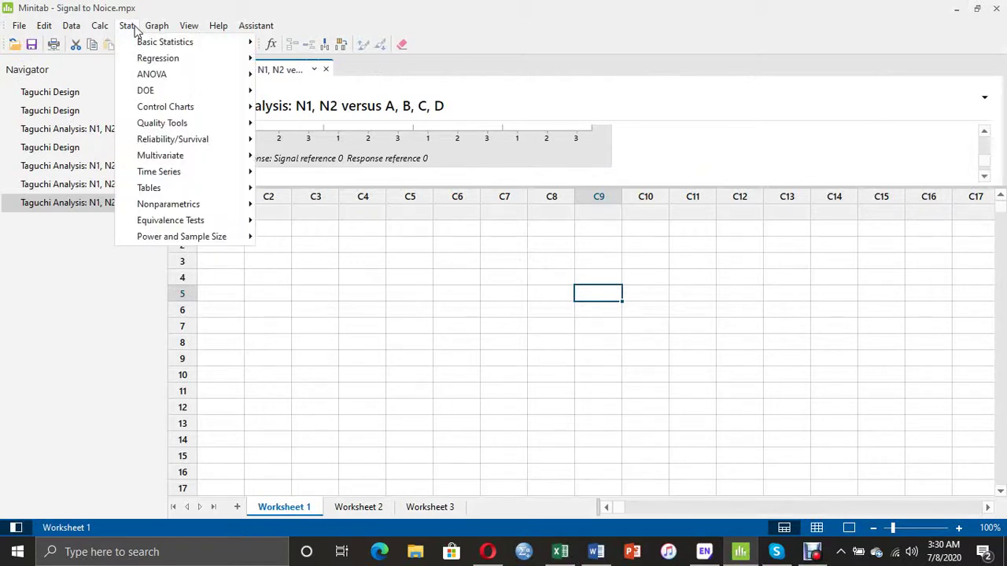
mouse_move(151, 96)
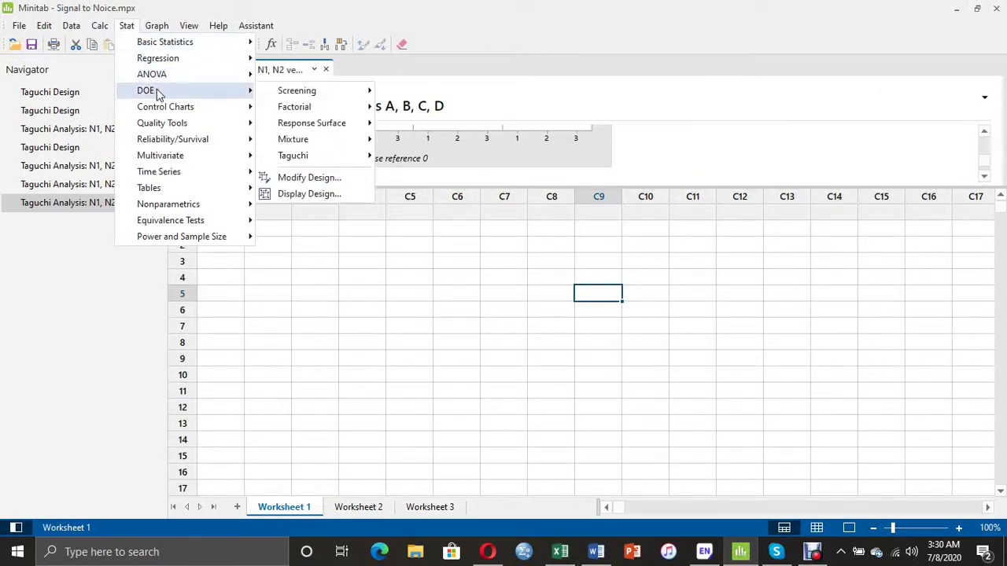
mouse_move(329, 158)
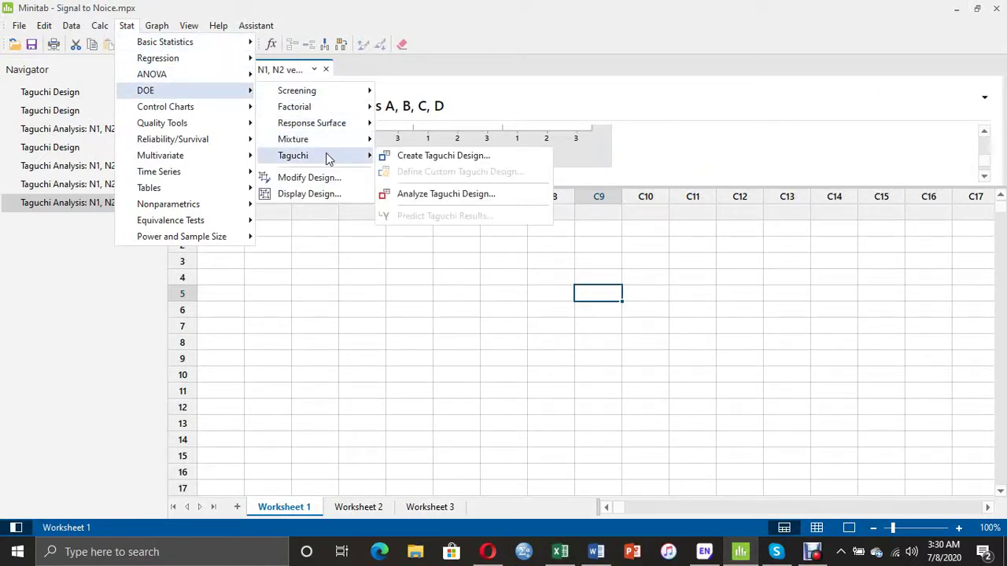
click(404, 156)
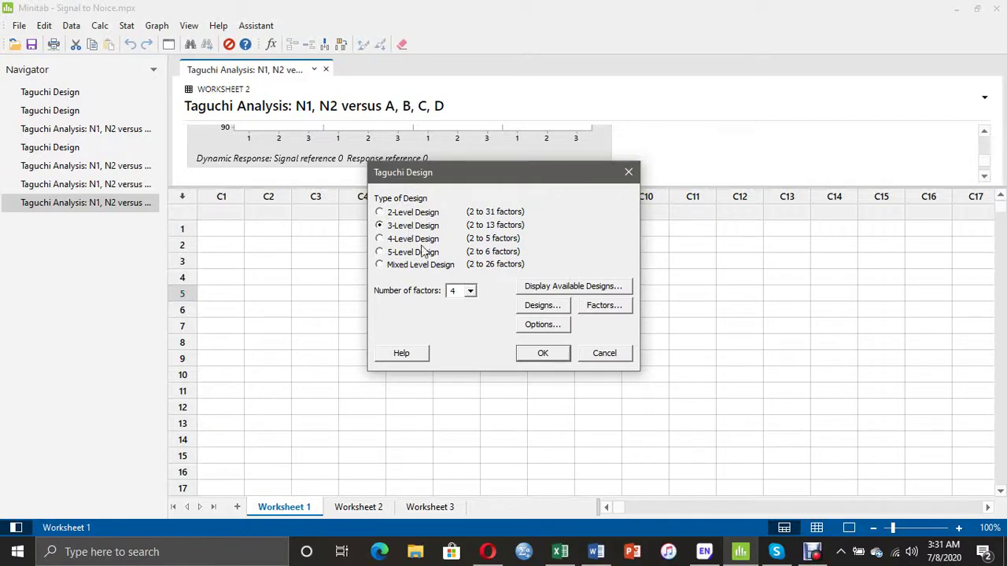
click(470, 293)
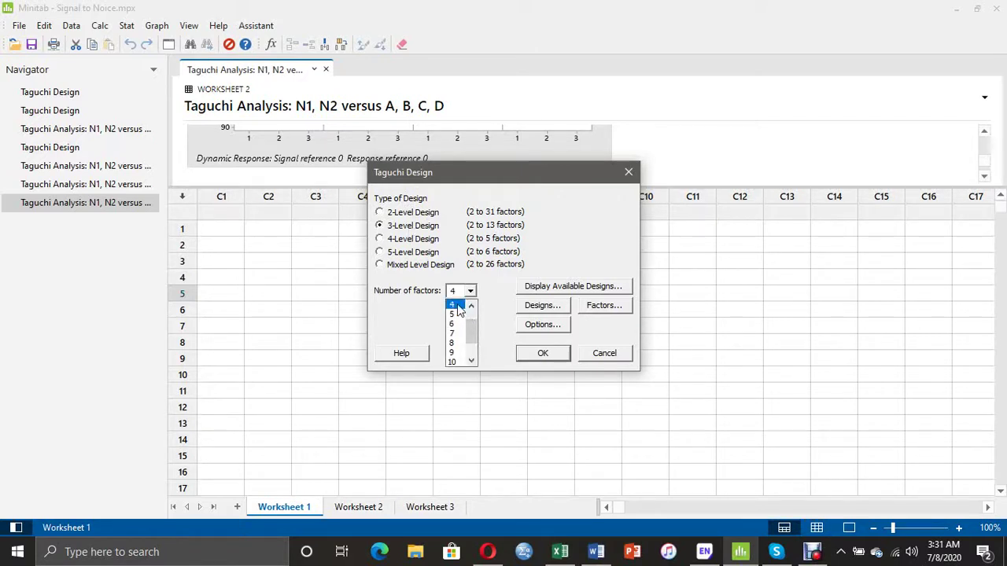
click(460, 310)
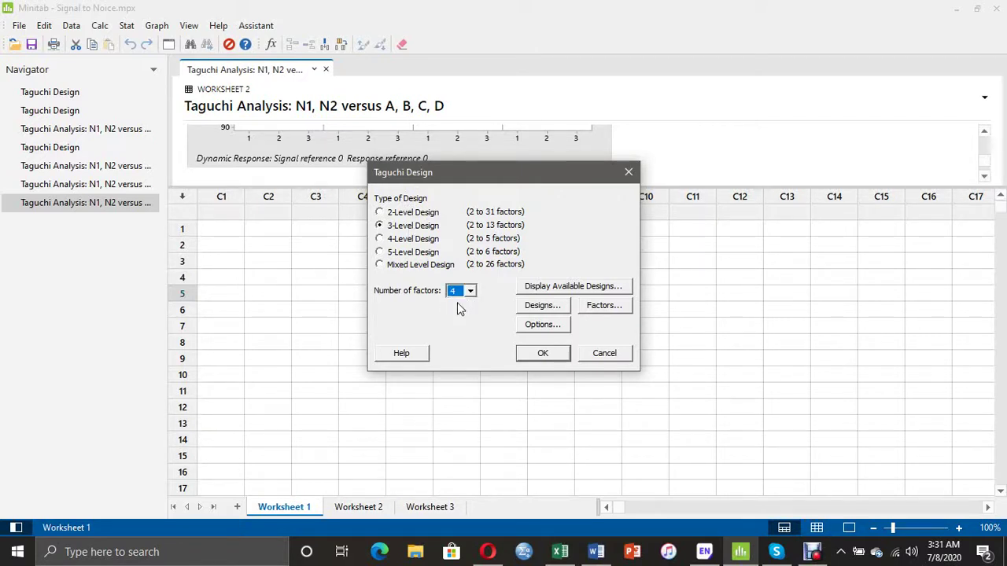
Check the available single-level Taguchi designs for the array that fits four 3-level factors.
click(558, 288)
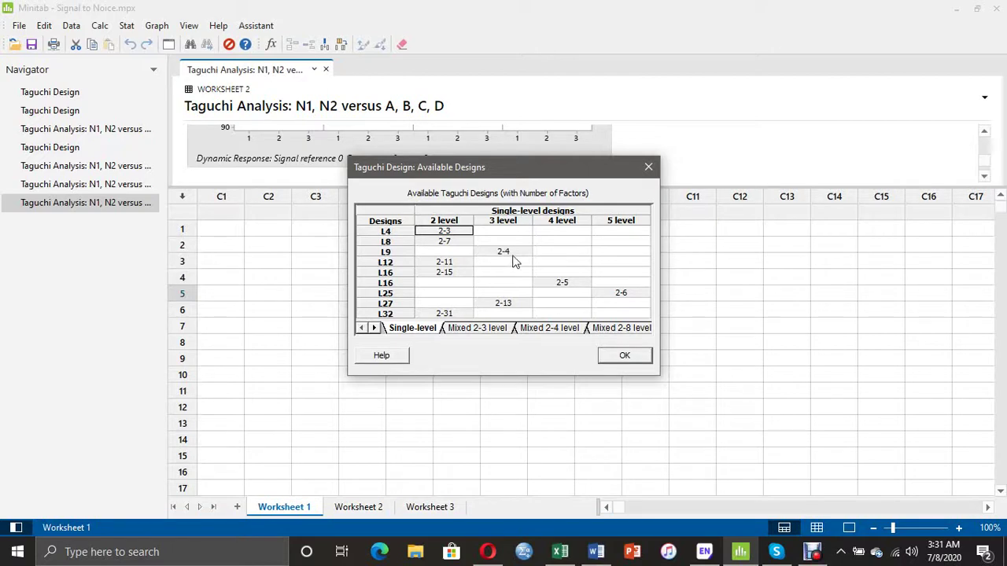
click(512, 255)
click(625, 355)
click(594, 288)
click(494, 252)
click(617, 356)
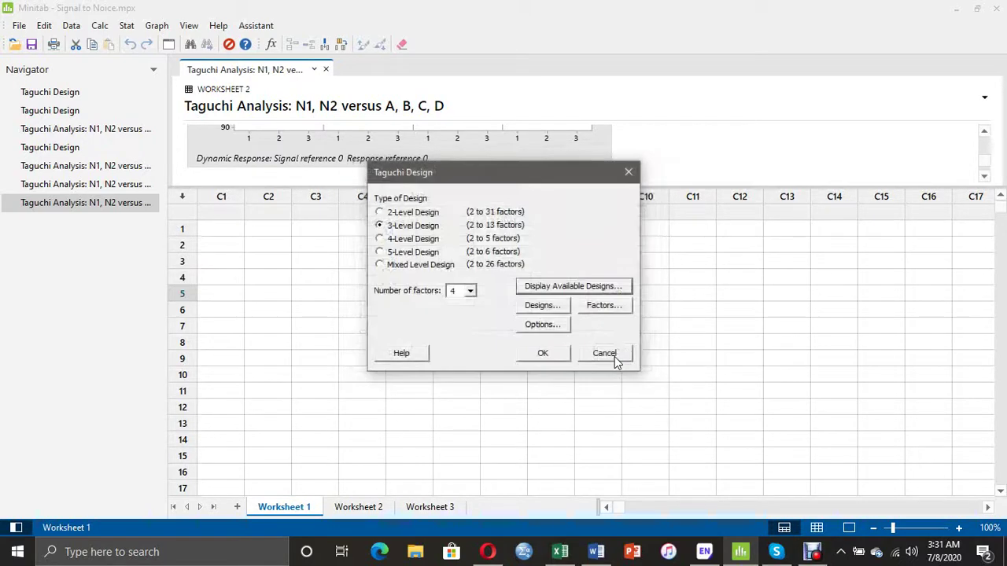
Use the L9 array for the design, with a signal factor added for dynamic characteristics.
click(551, 308)
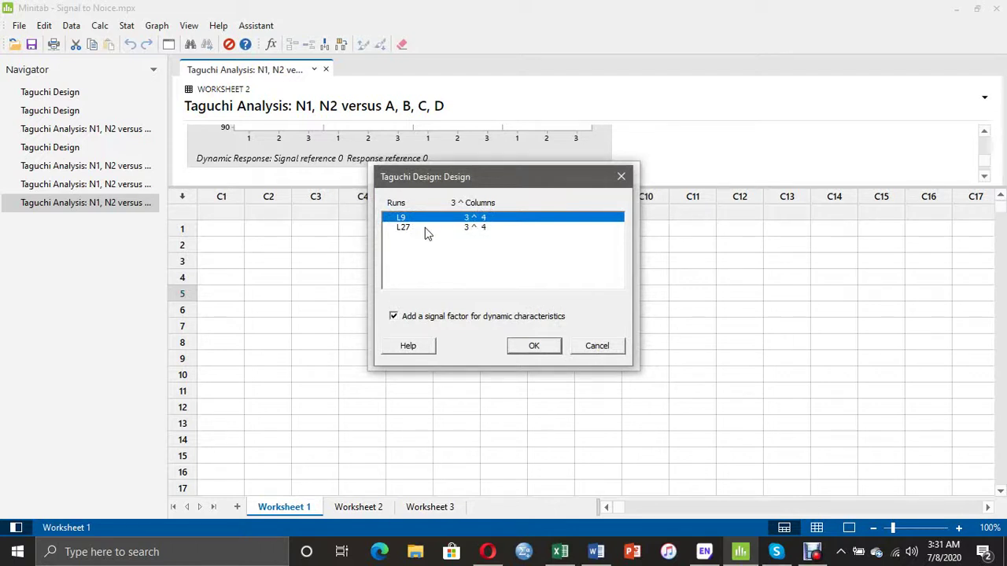
click(394, 317)
click(524, 345)
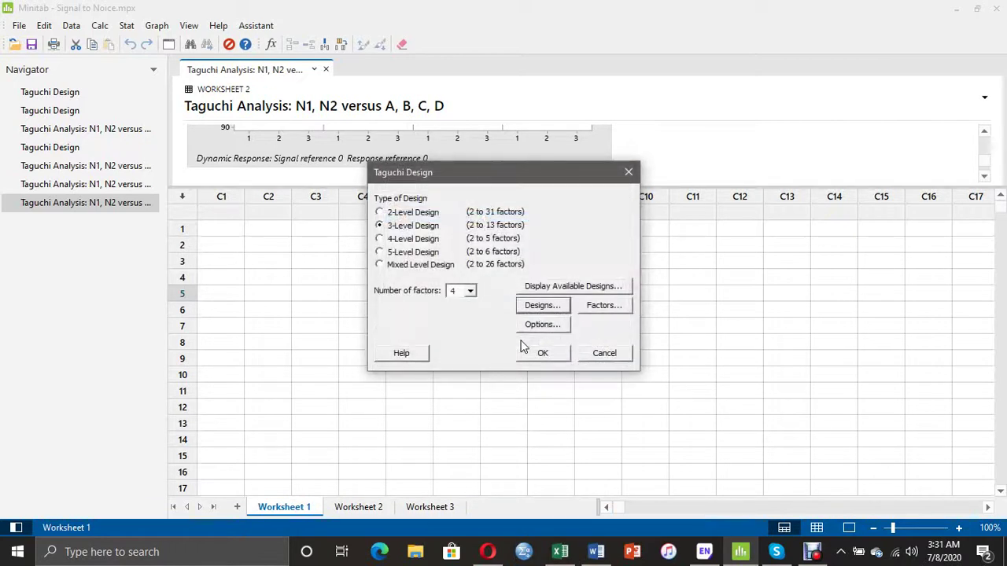
Use Test Sites with level values 8, 16 and 32 as the signal factor and create the Taguchi design.
click(599, 311)
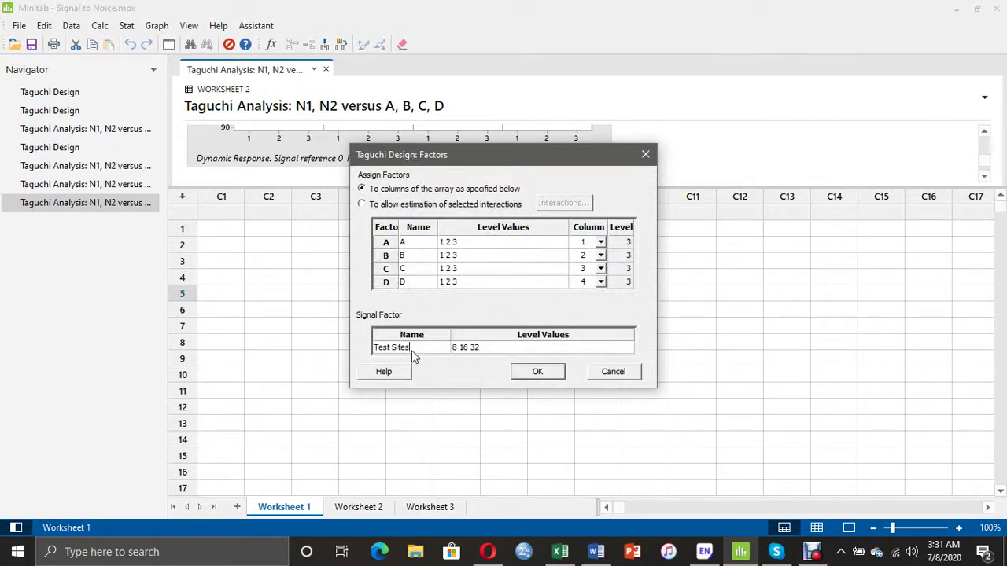
drag(422, 352, 368, 351)
click(538, 372)
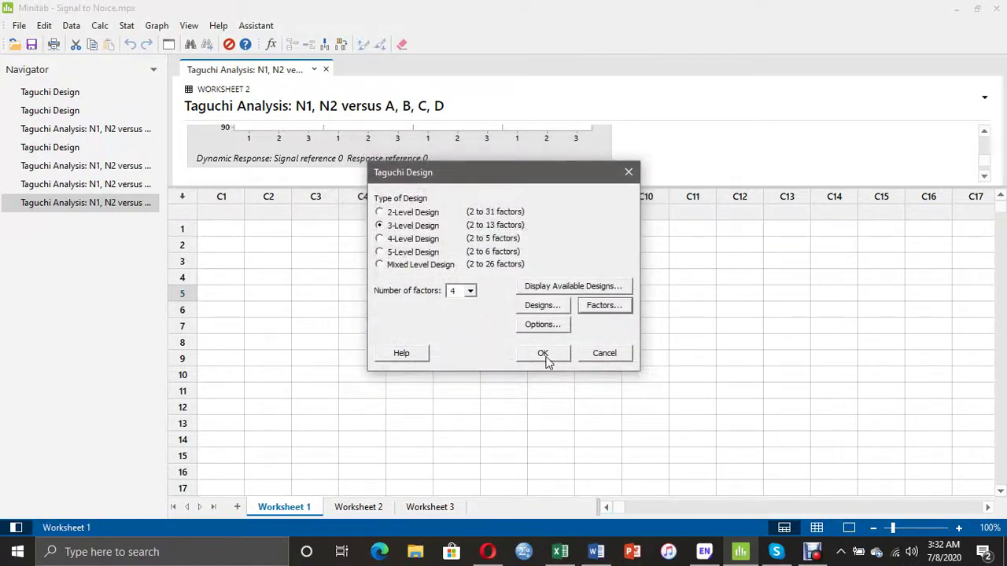
click(543, 354)
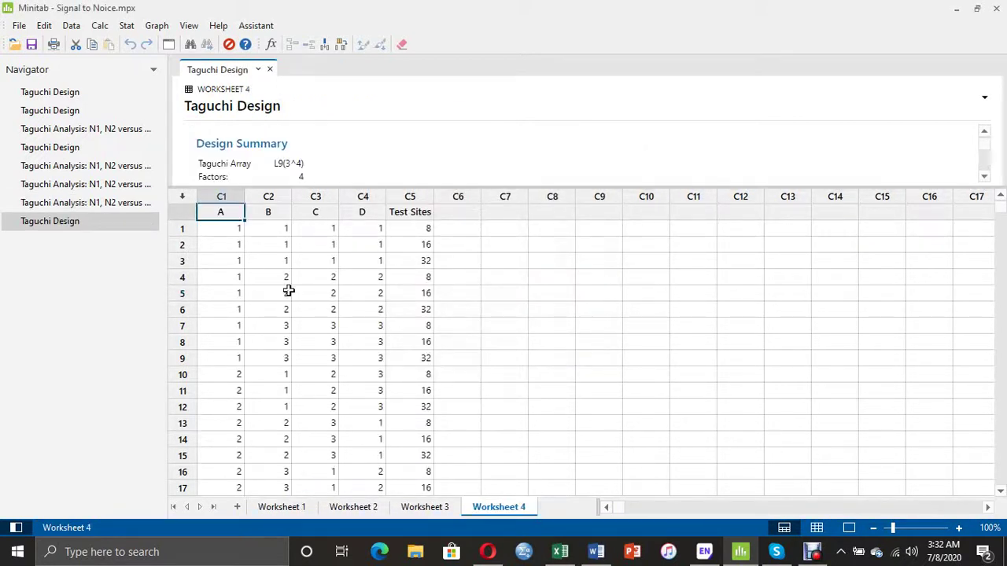
Name the empty columns C6 and C7 of the new design worksheet N1 and N2.
scroll(289, 291, down, 2)
scroll(289, 291, up, 2)
click(462, 215)
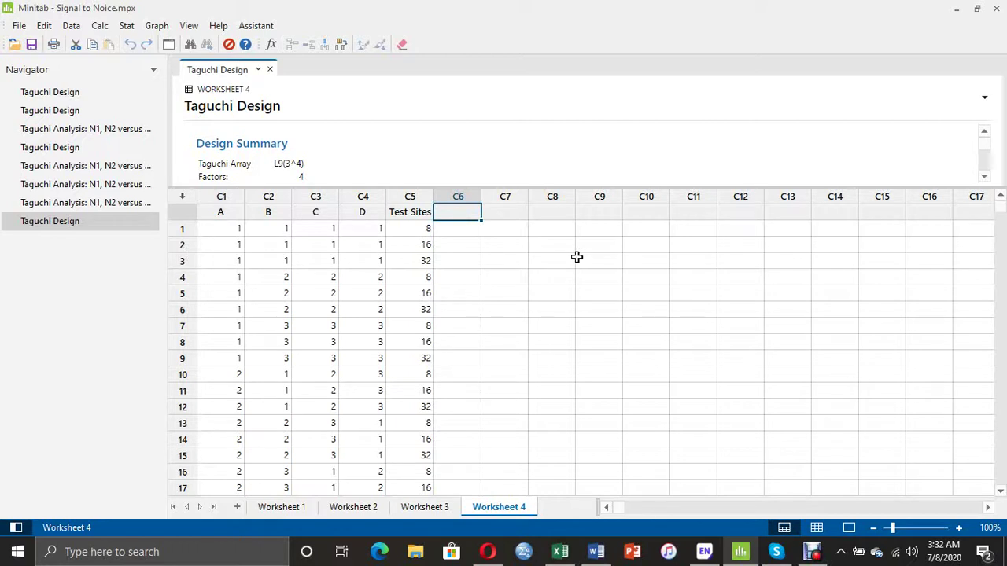
text(N1)
click(511, 213)
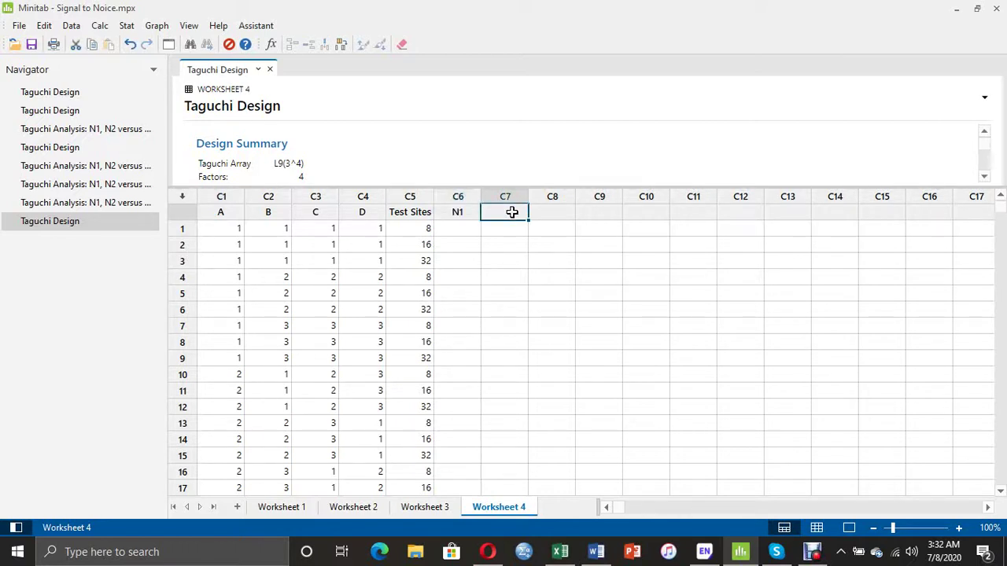
text(N2)
click(579, 243)
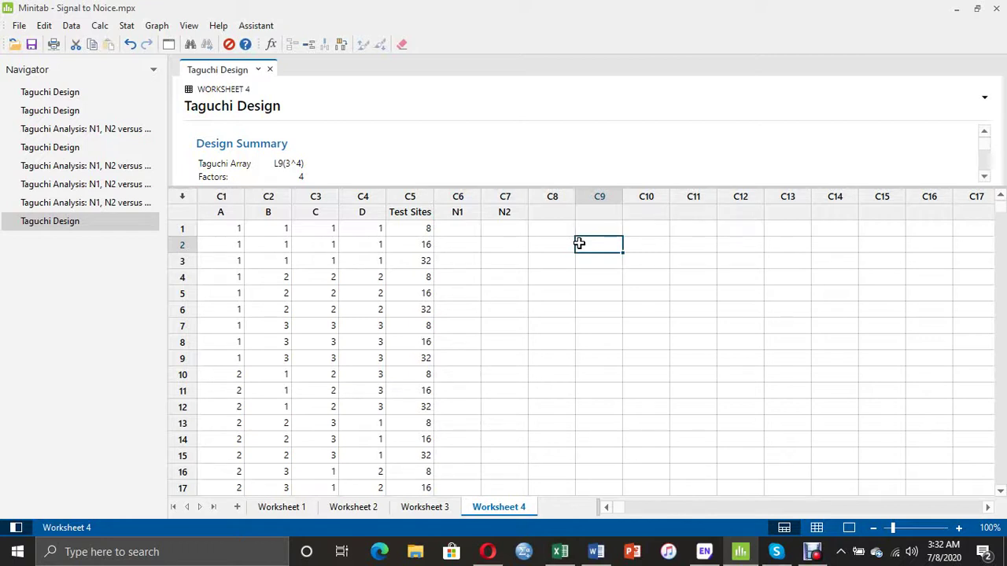
Examine how the first run's Test Sites levels 8, 16 and 32 pair with the N1 and N2 response columns.
click(409, 230)
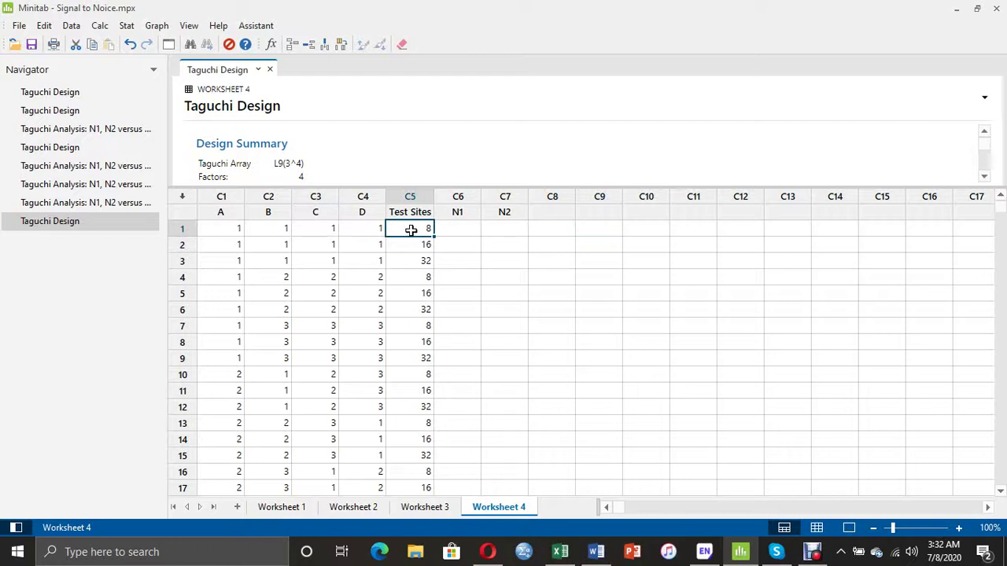
click(459, 211)
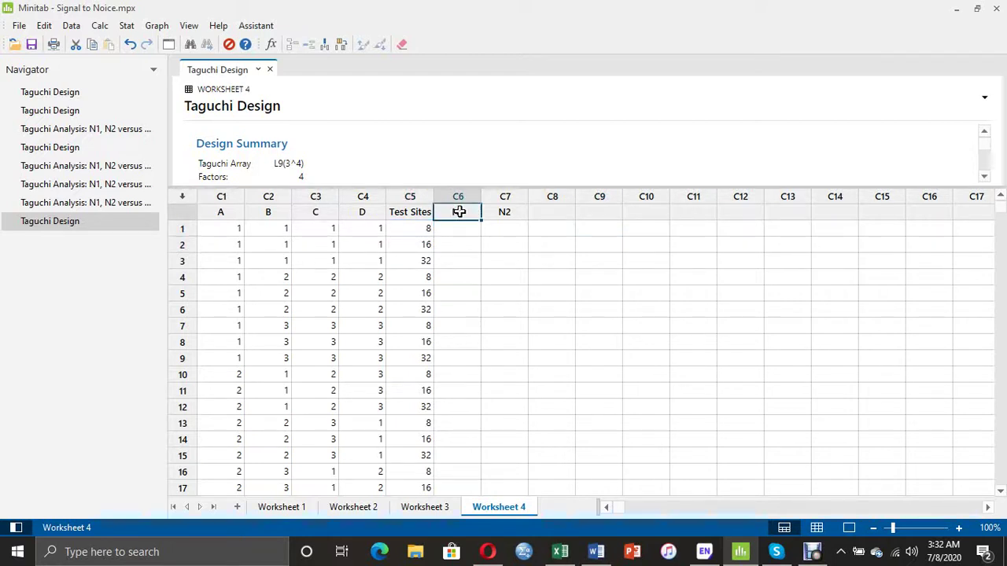
click(402, 226)
click(504, 213)
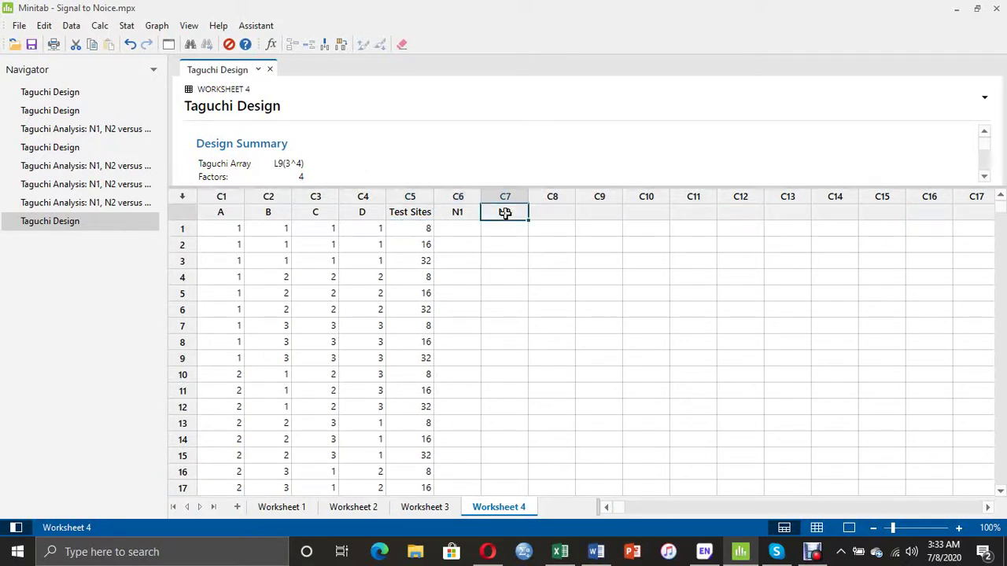
click(424, 231)
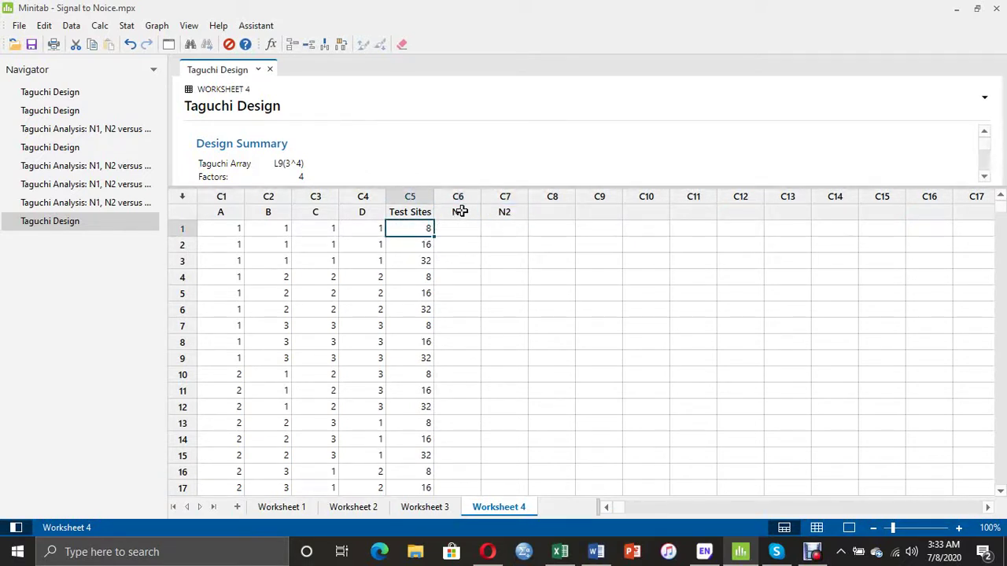
click(461, 211)
click(426, 245)
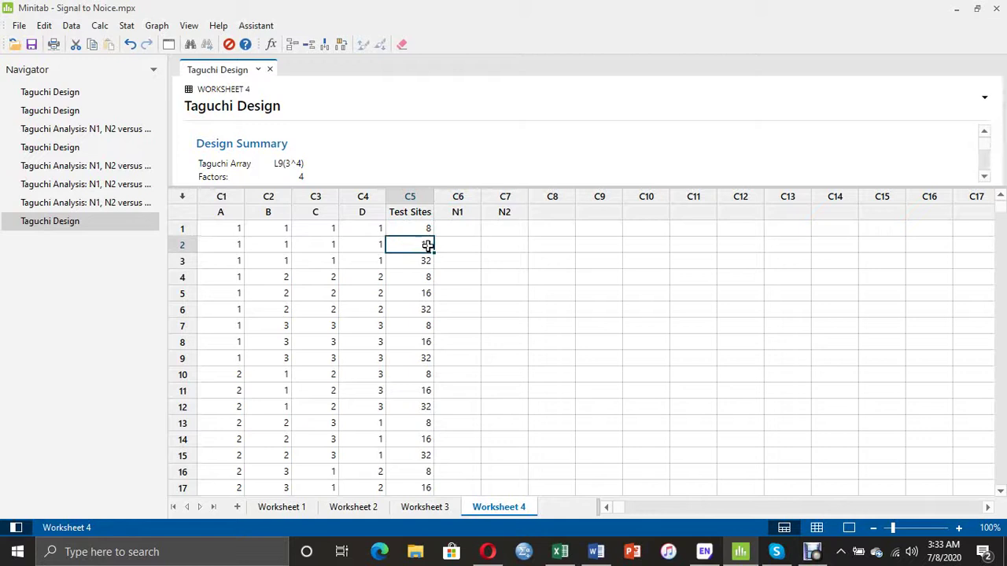
click(505, 212)
click(422, 260)
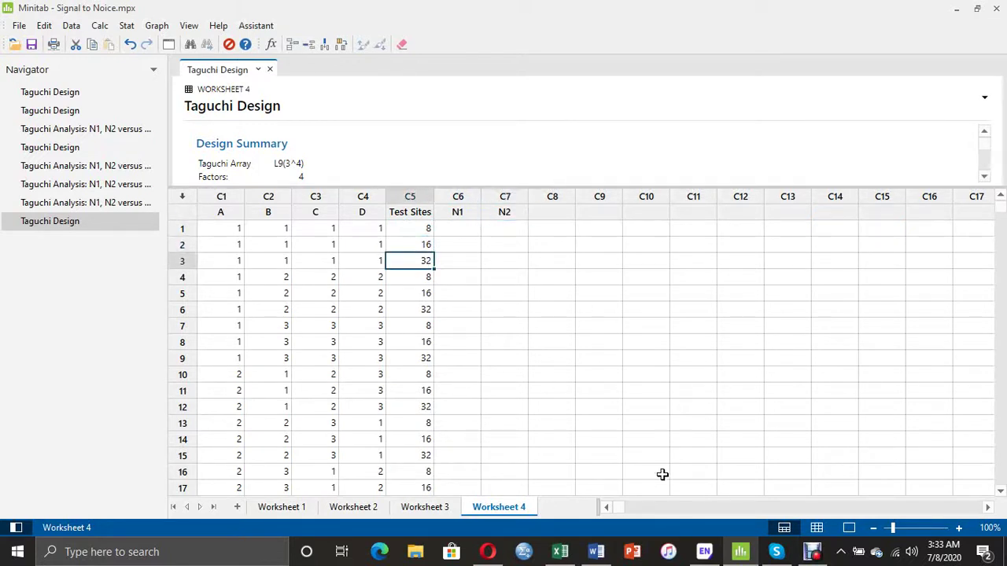
Switch to the Excel throughput workbook and examine run 1's N1 and N2 values and formula under 8 test sites.
mouse_move(565, 550)
click(560, 552)
scroll(544, 447, up, 3)
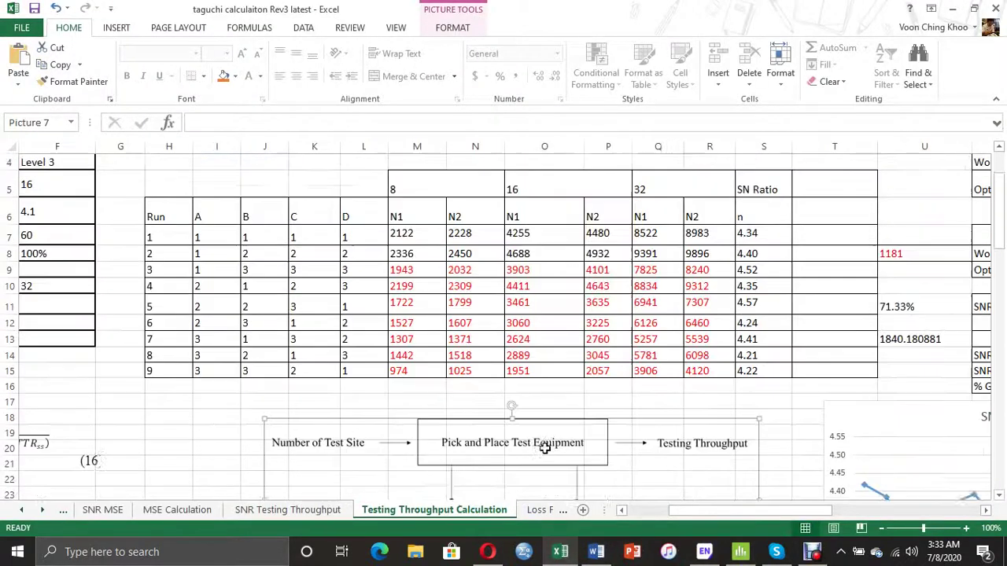
scroll(544, 447, up, 1)
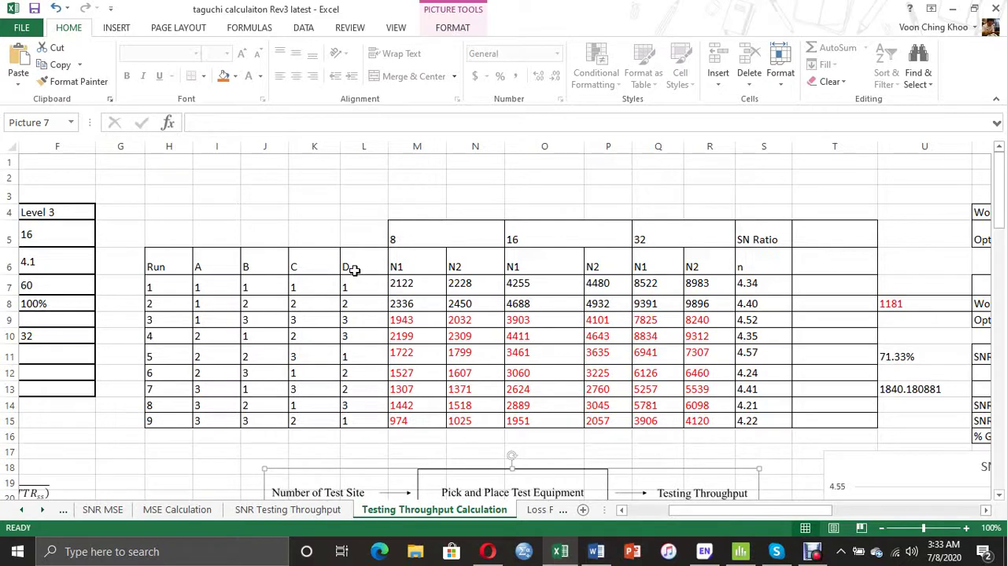
click(410, 232)
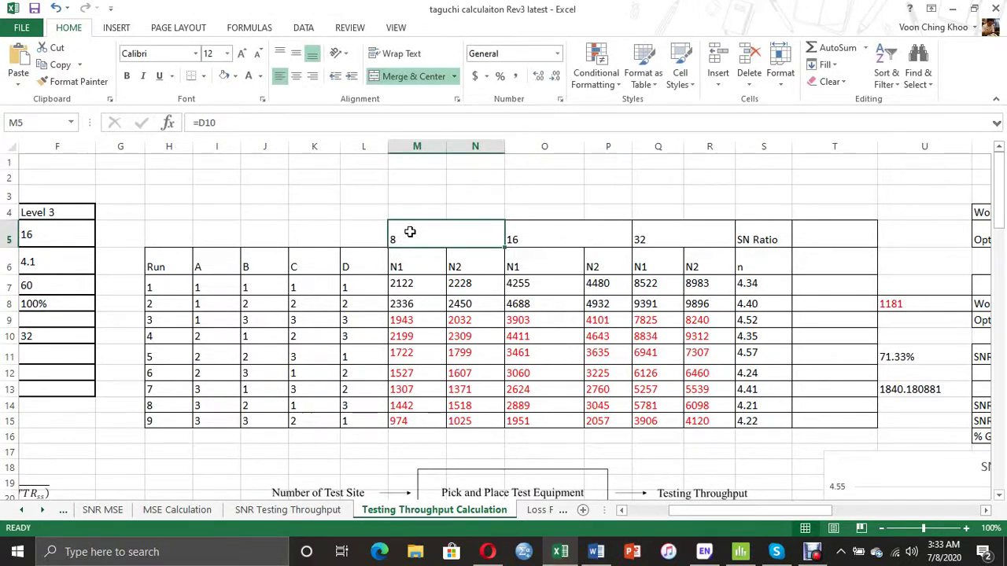
click(409, 263)
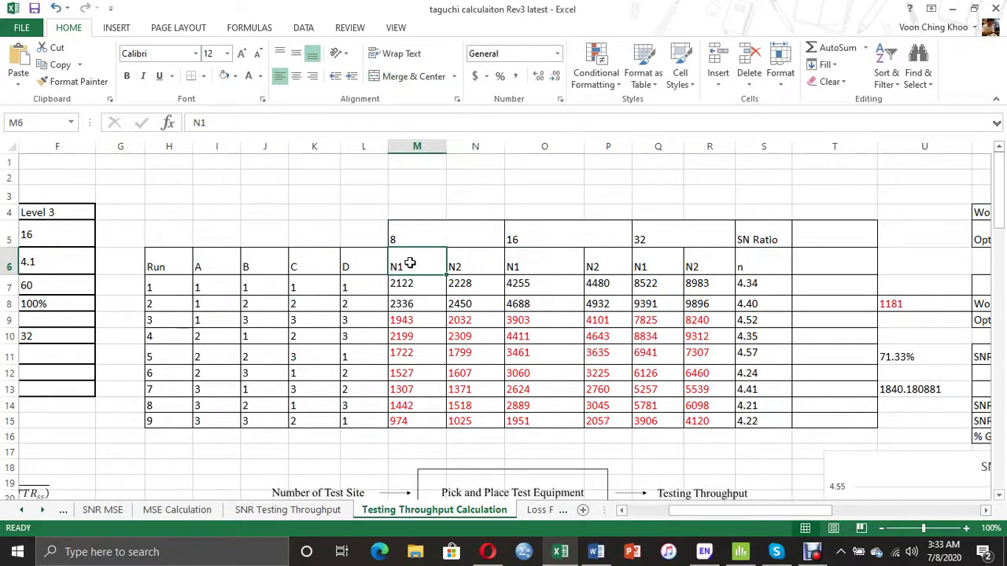
click(410, 289)
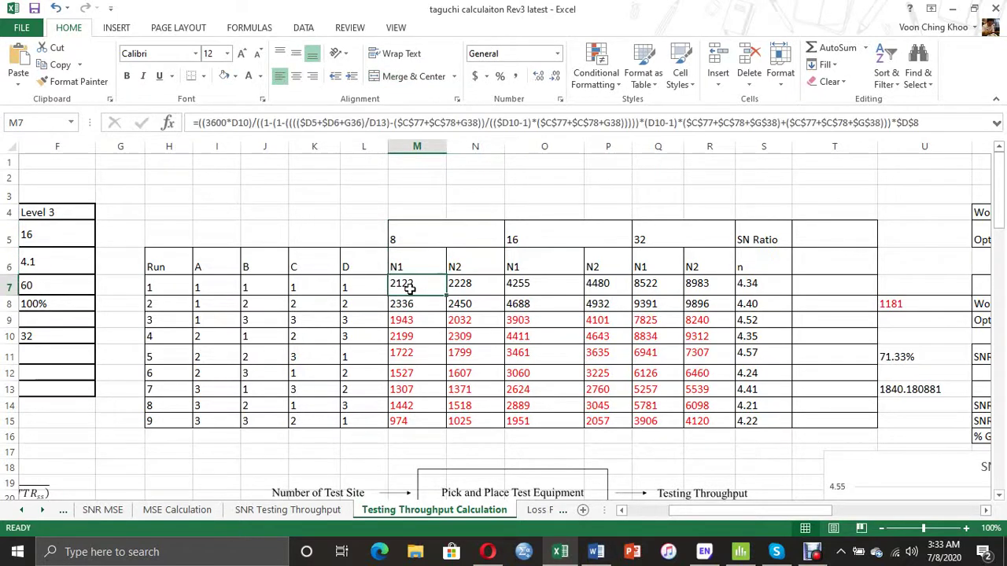
double_click(412, 290)
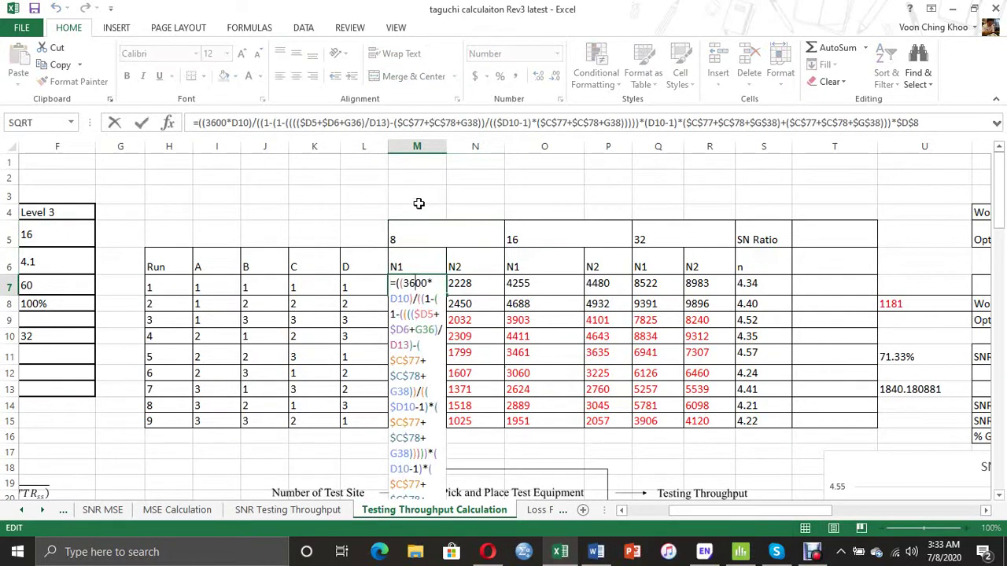
key(Return)
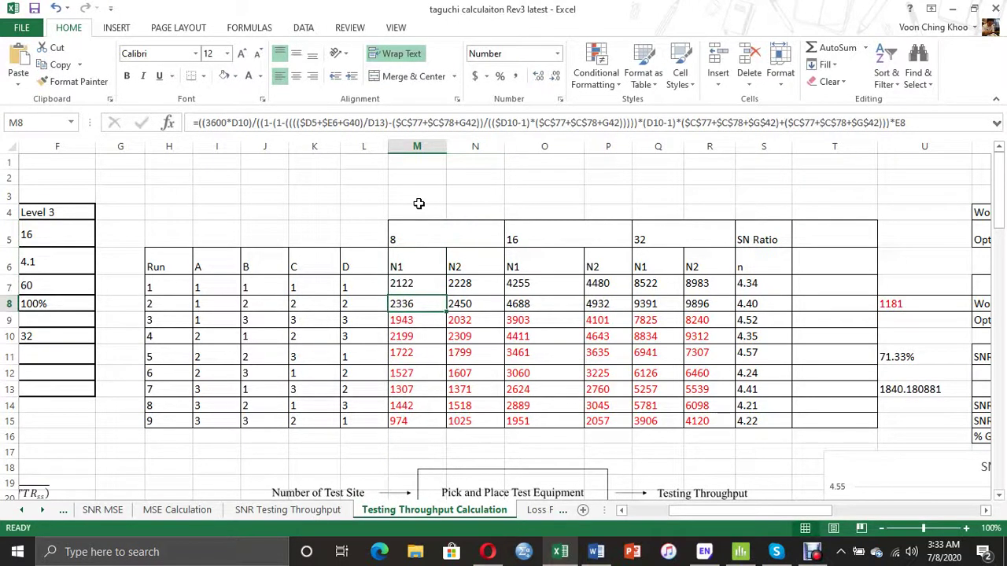
click(420, 285)
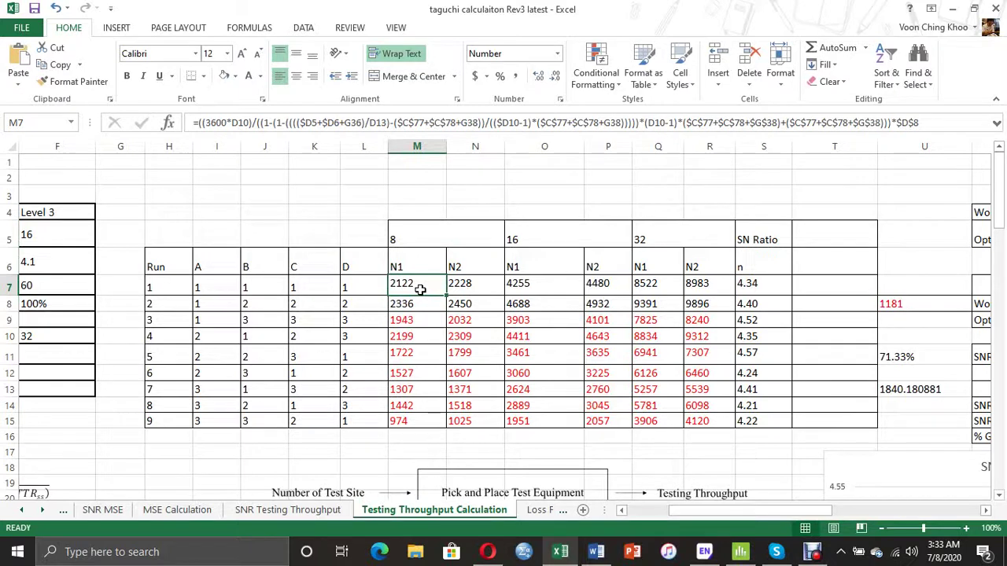
click(420, 236)
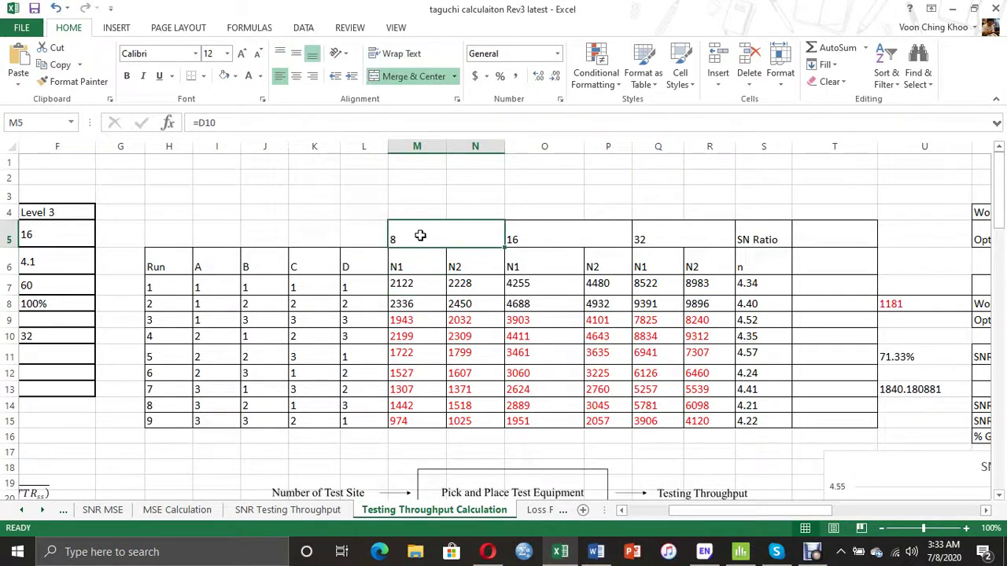
click(460, 266)
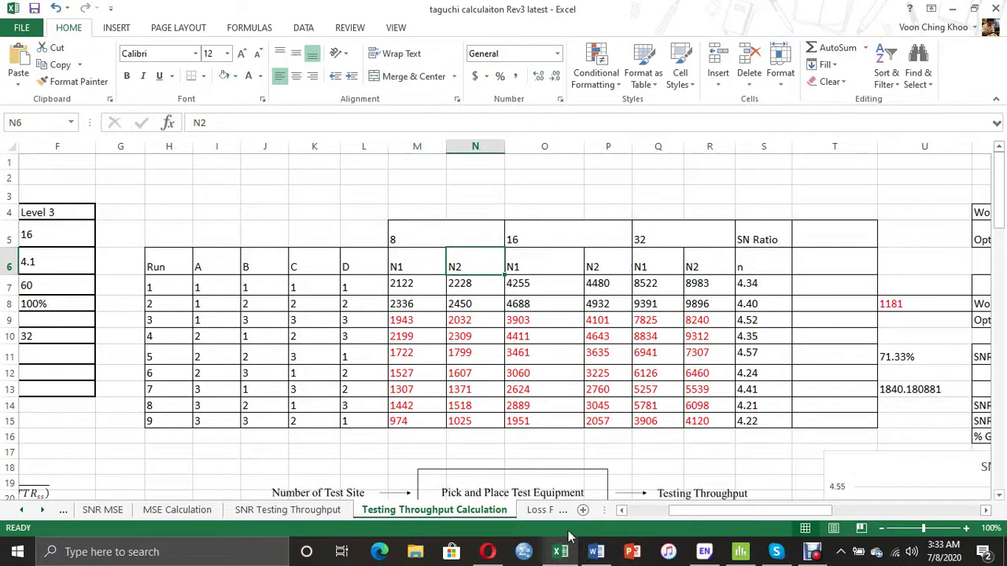
Back in Minitab, enter 2221 for N1 and 2228 for N2 in the first row of Worksheet 4.
click(739, 557)
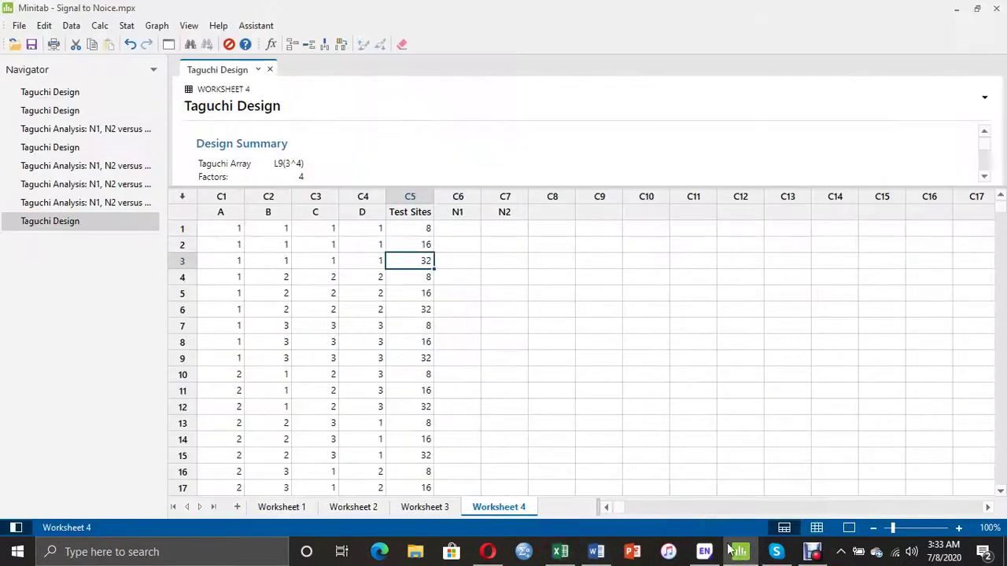
click(450, 227)
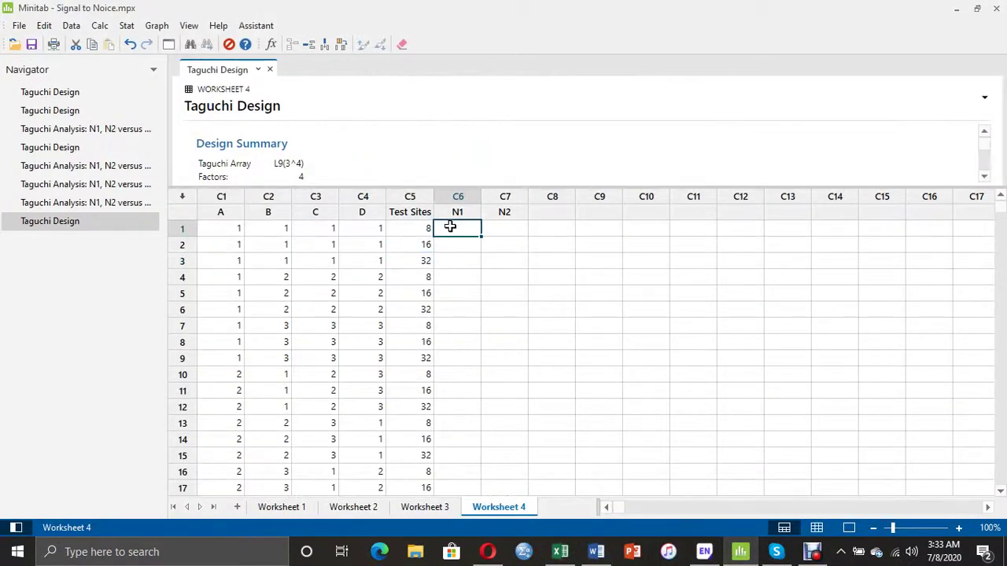
text(2221)
click(514, 226)
text(2)
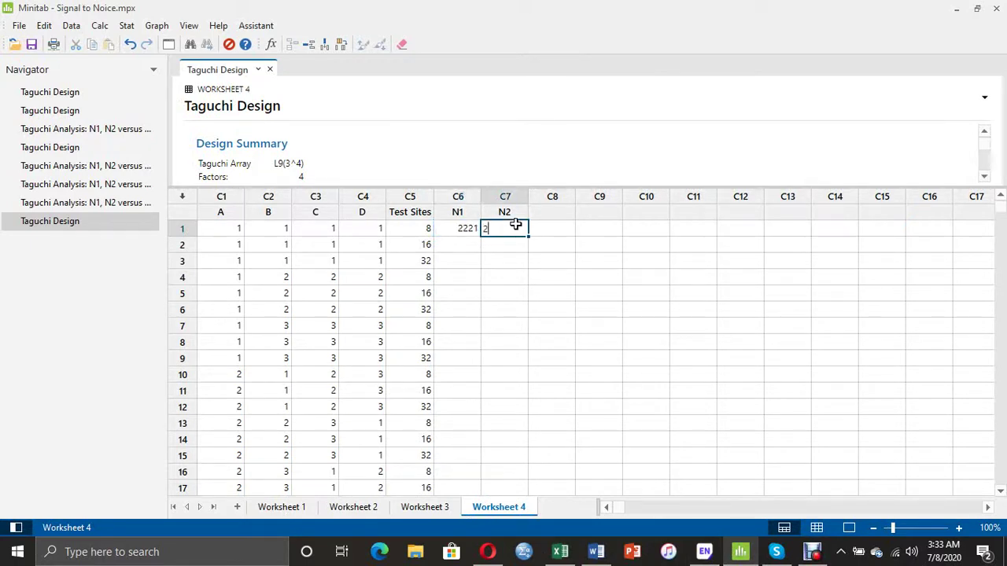
text(228)
click(512, 272)
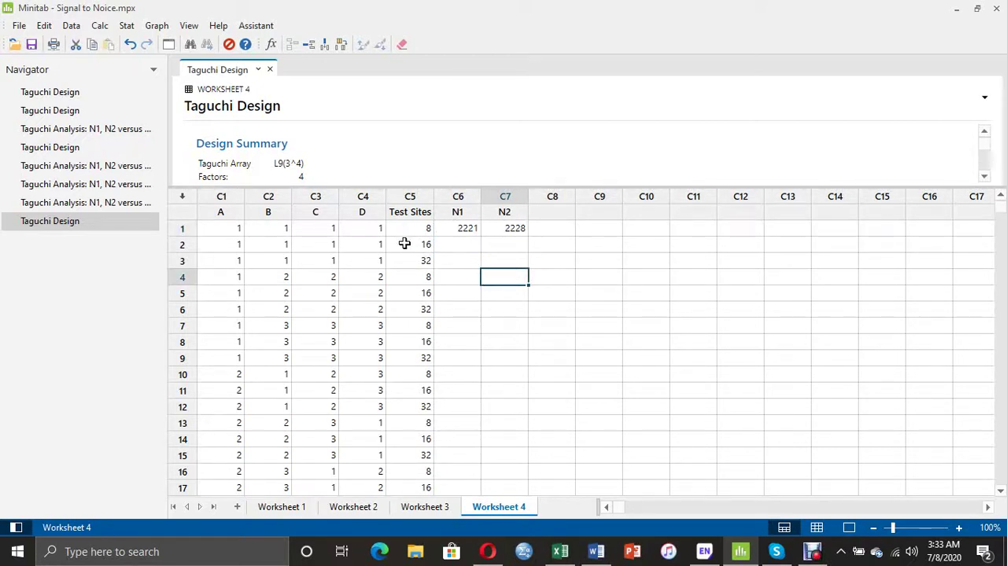
Look up the 16 test sites group in the Excel results table for the second row of the Minitab design.
click(404, 244)
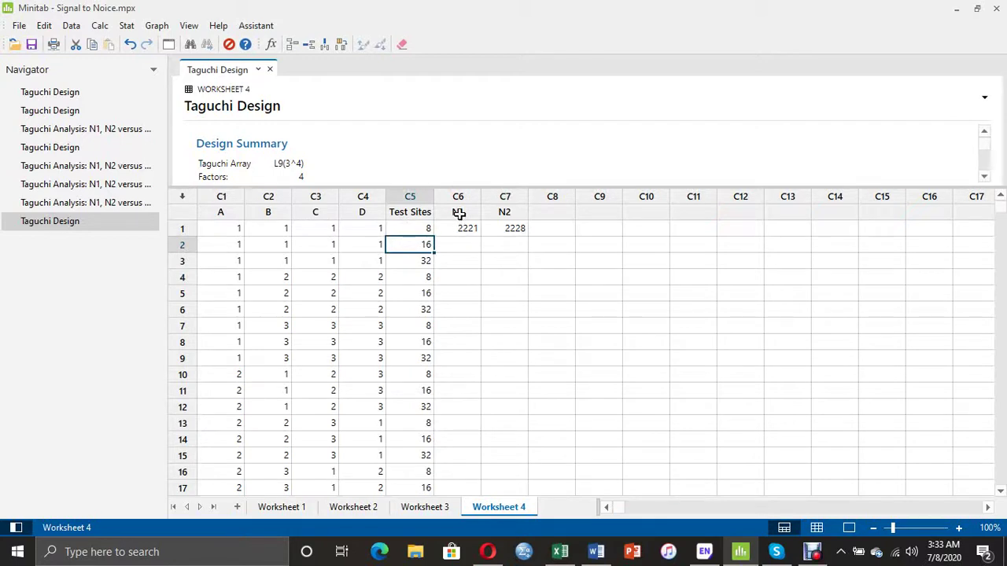
click(560, 551)
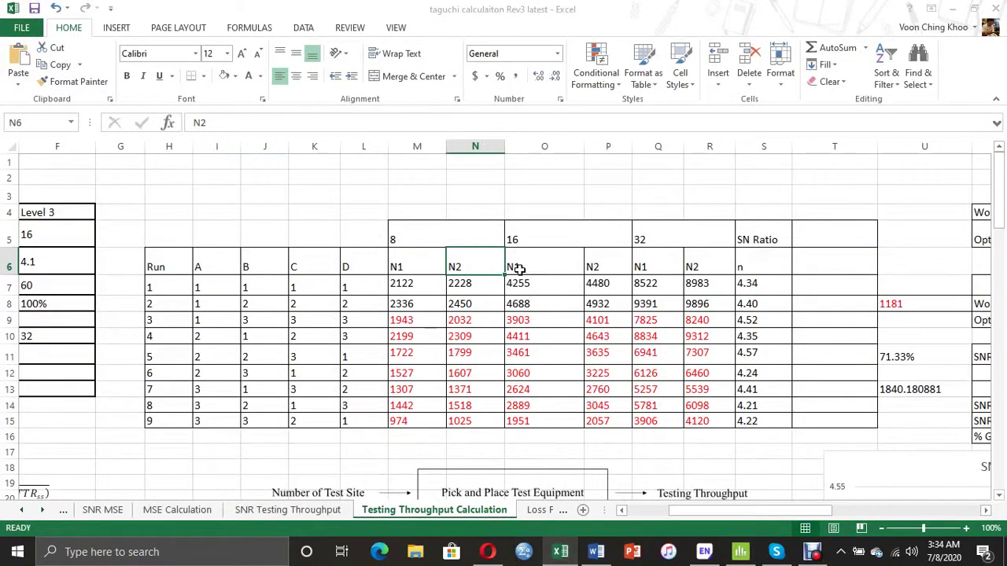
click(519, 237)
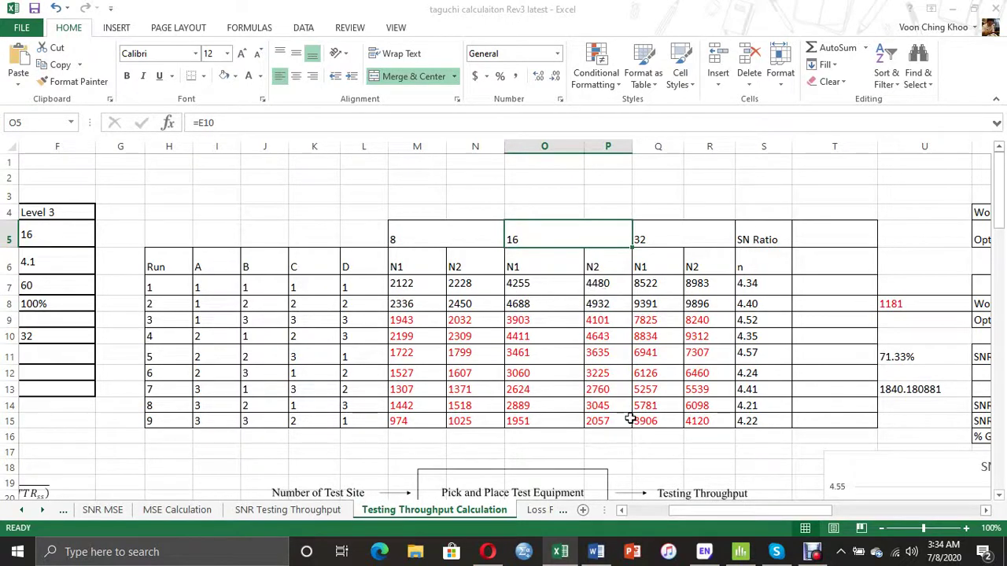
click(740, 552)
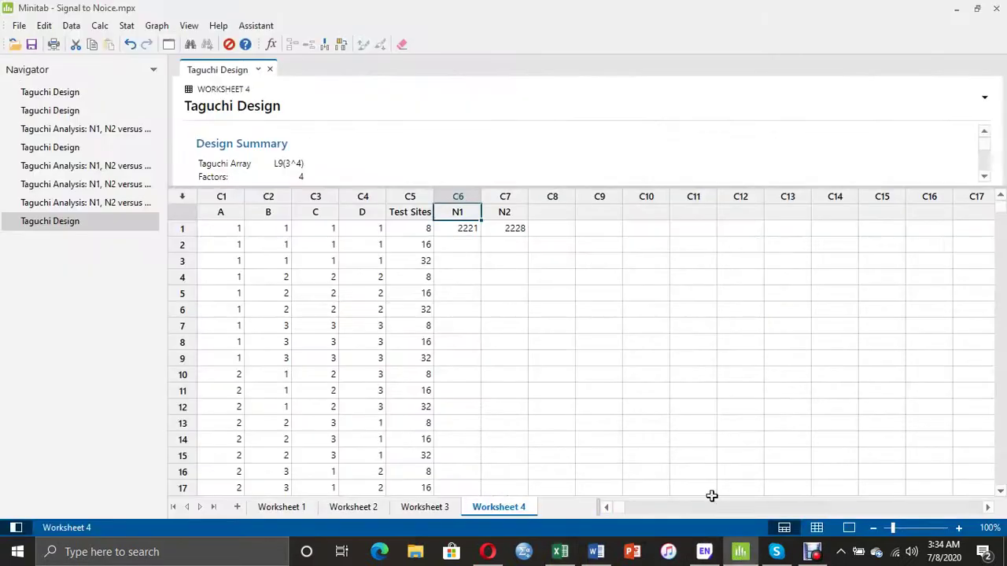
click(462, 246)
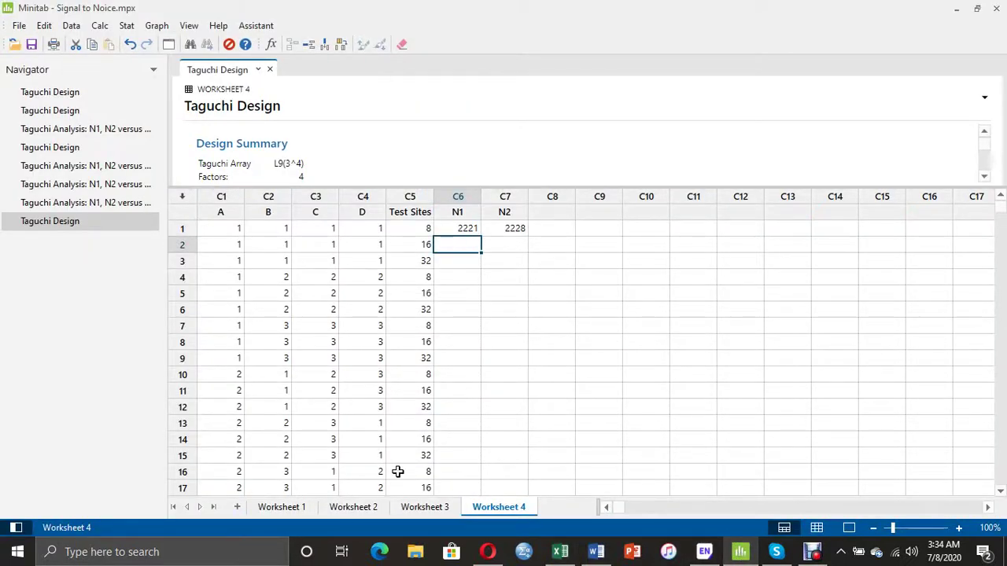
Copy the N1 and N2 response values of rows 1 to 27 from Worksheet 2.
click(370, 507)
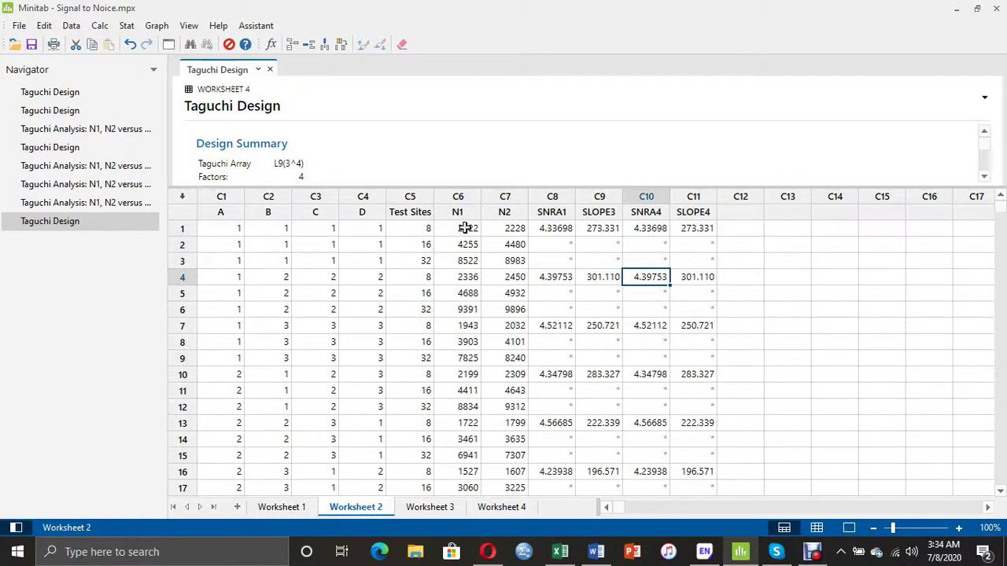
drag(465, 231, 507, 392)
right_click(493, 347)
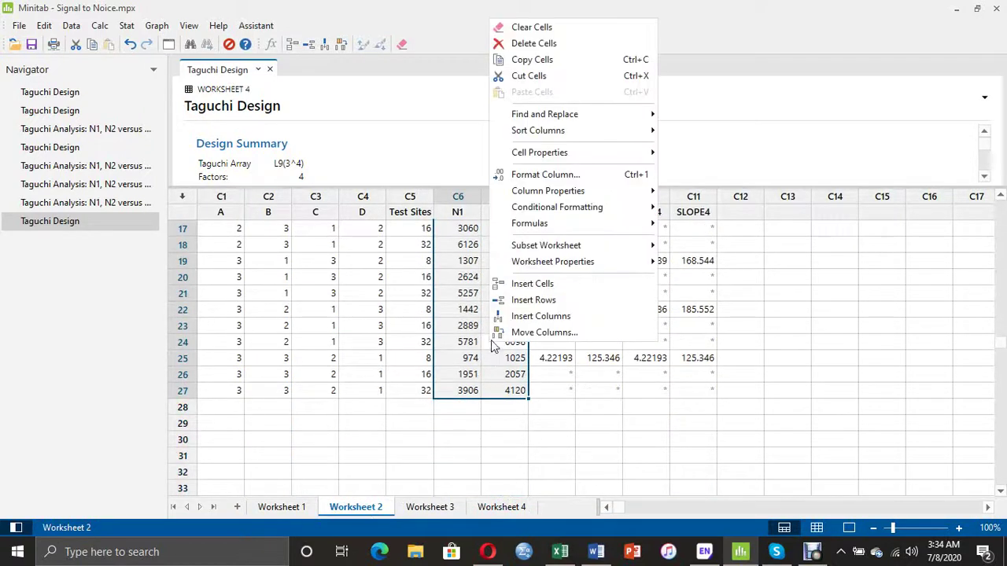
click(560, 59)
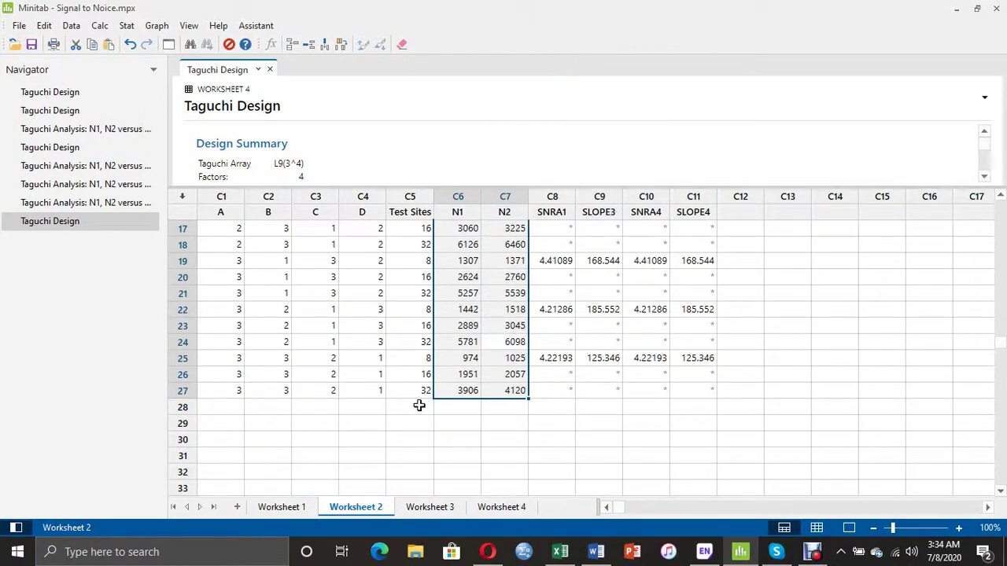
Paste the copied responses into Worksheet 4, starting at the first row of column N1.
click(265, 508)
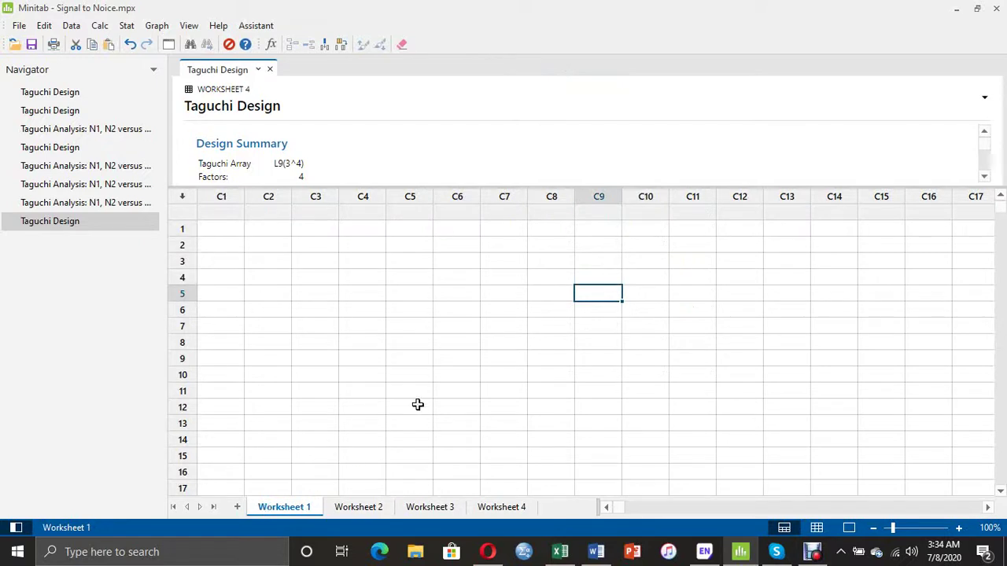
click(493, 508)
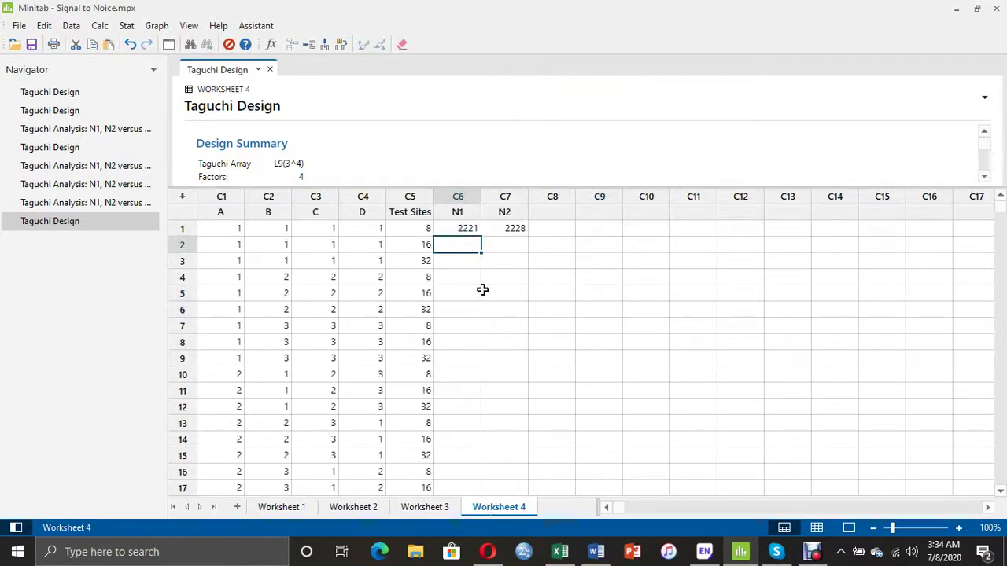
click(470, 226)
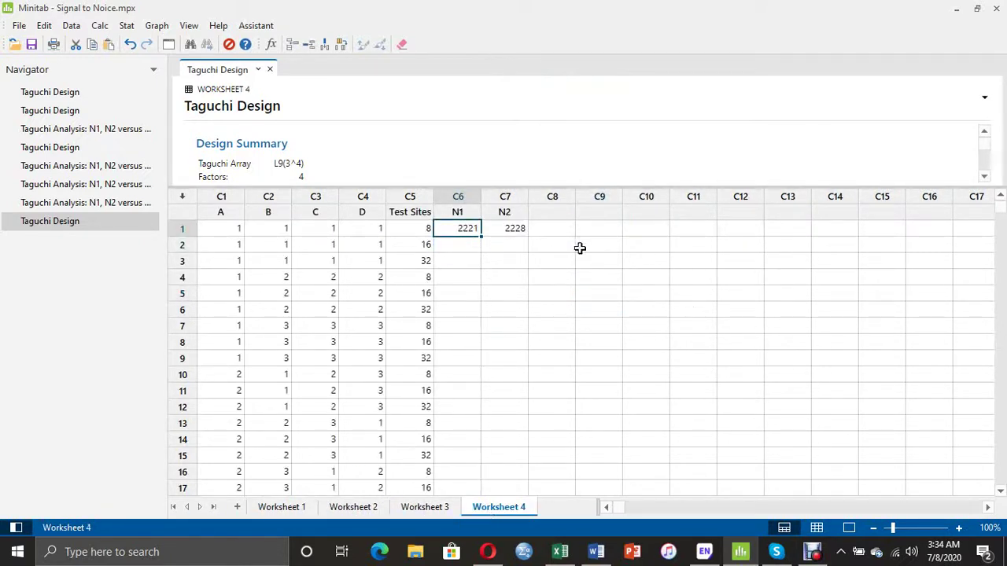
key(ctrl+v)
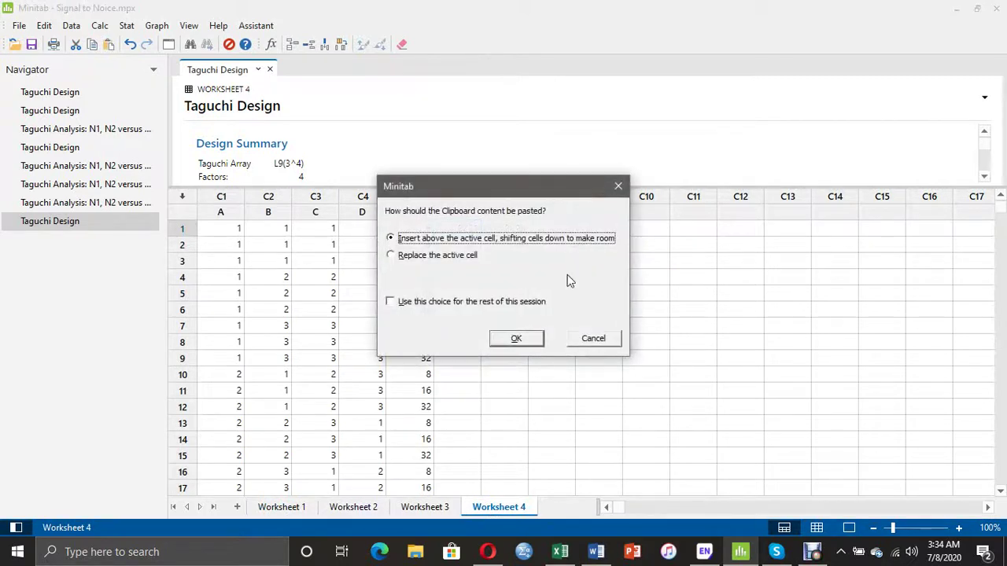
click(516, 338)
click(590, 324)
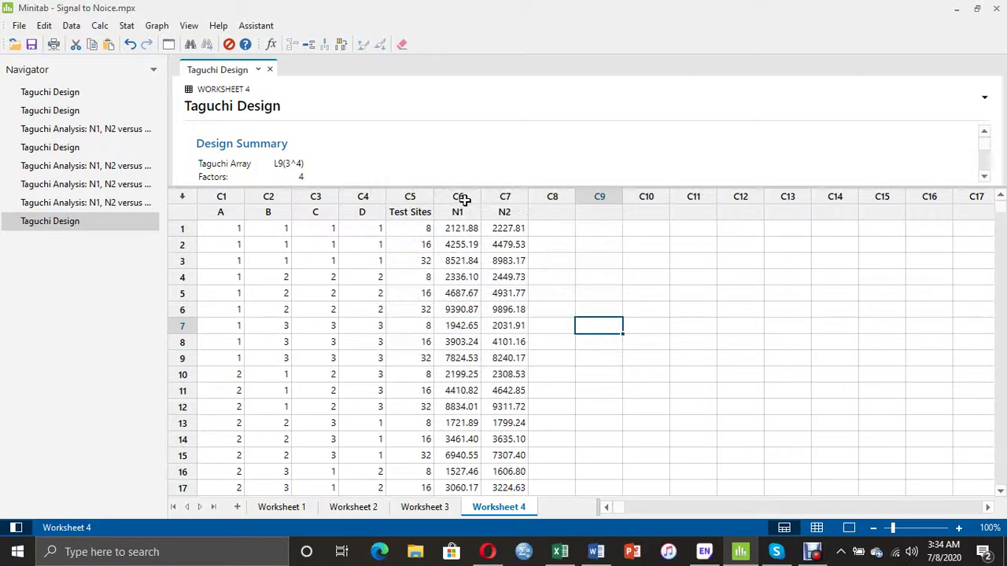
Compare the N1 and N2 responses in Worksheet 4 with the 8 and 32 test sites groups of the Excel results table.
click(425, 229)
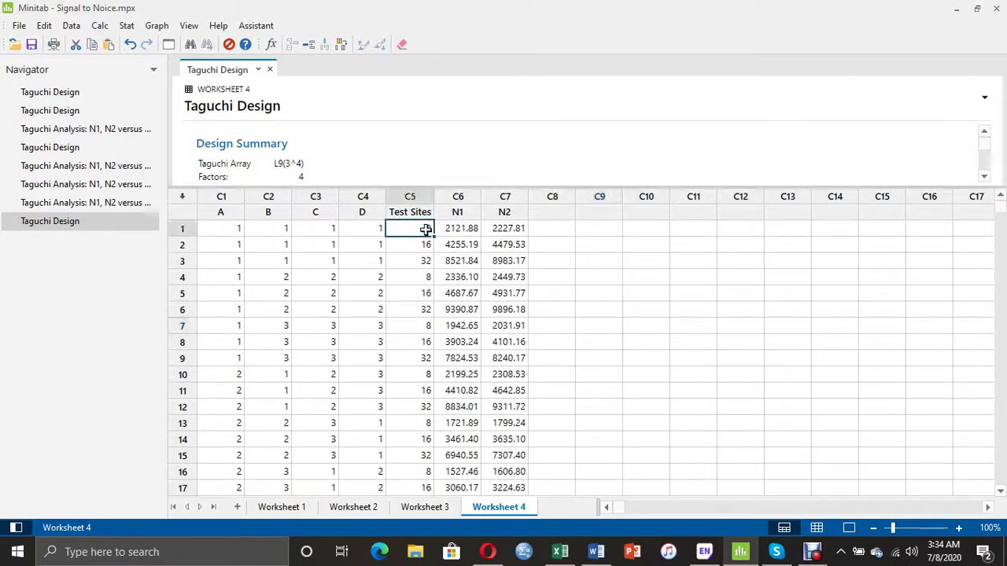
click(457, 212)
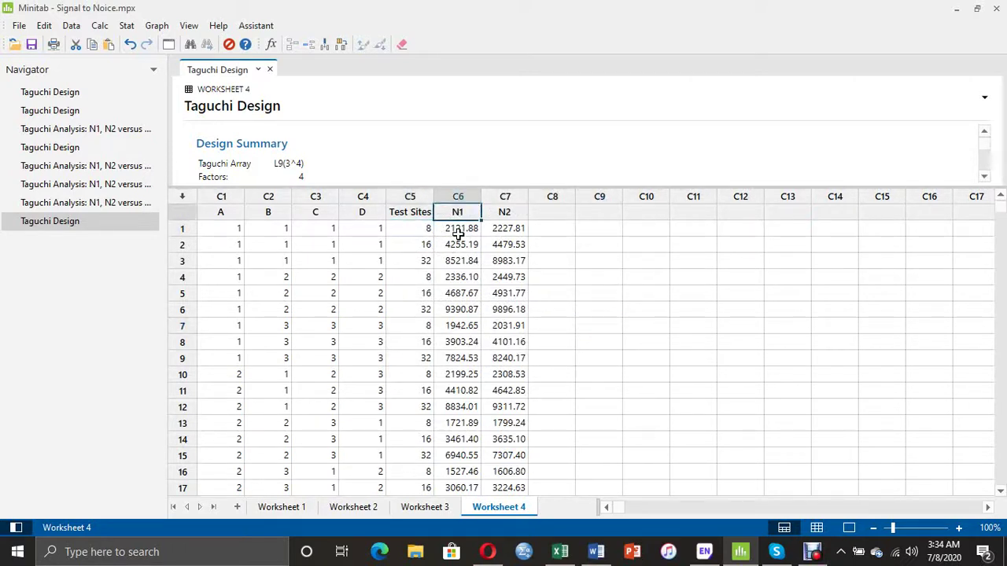
click(560, 553)
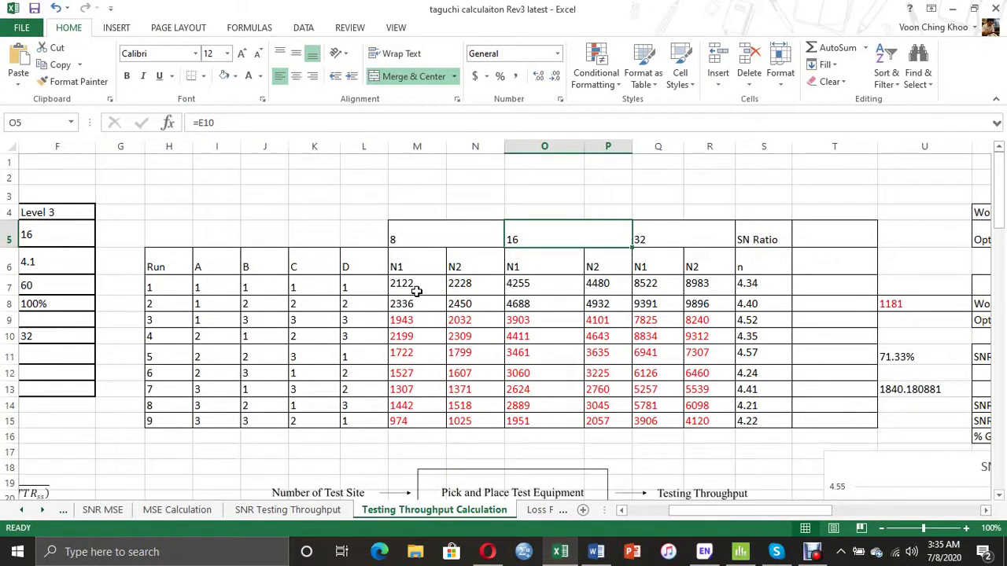
click(413, 243)
click(474, 268)
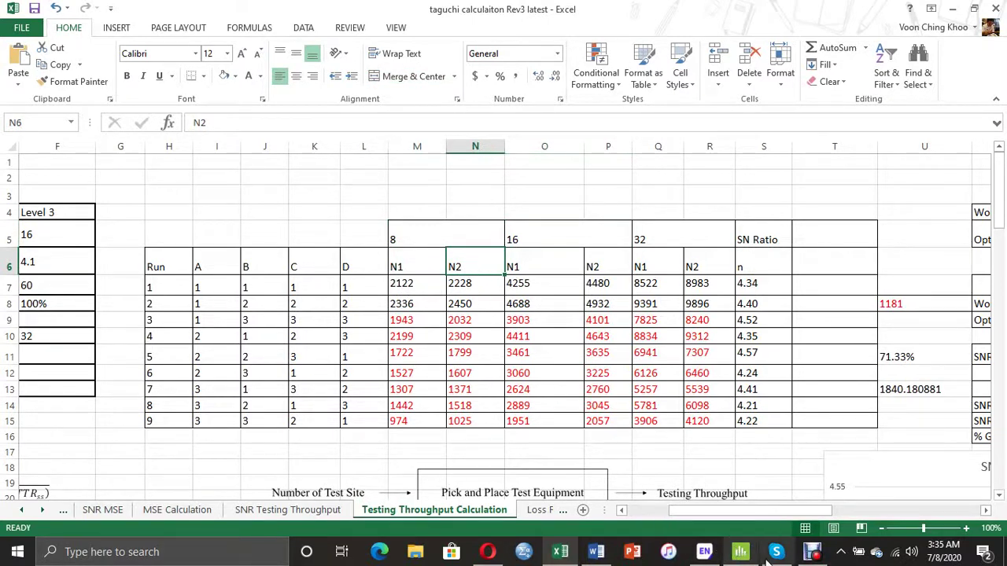
click(740, 551)
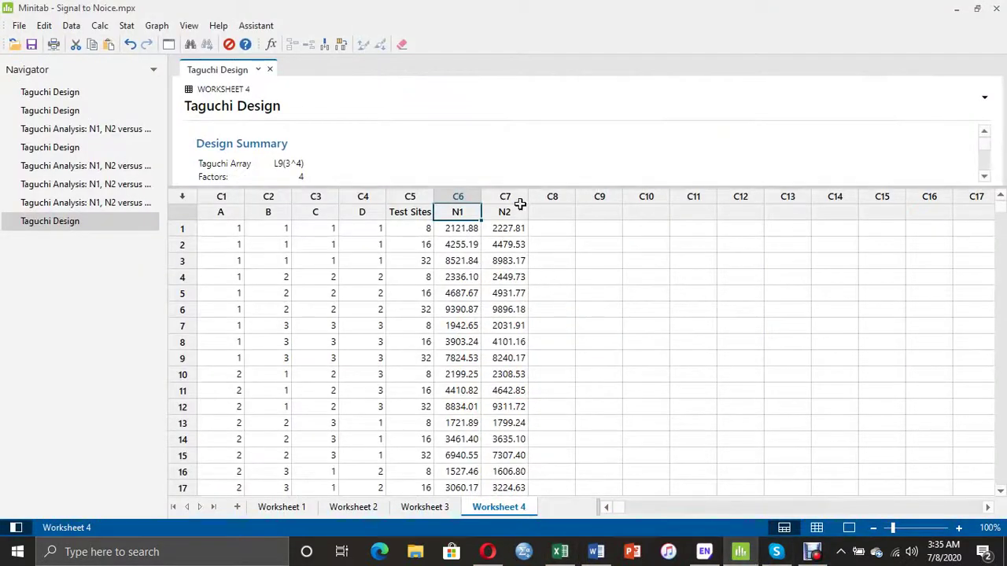
click(515, 227)
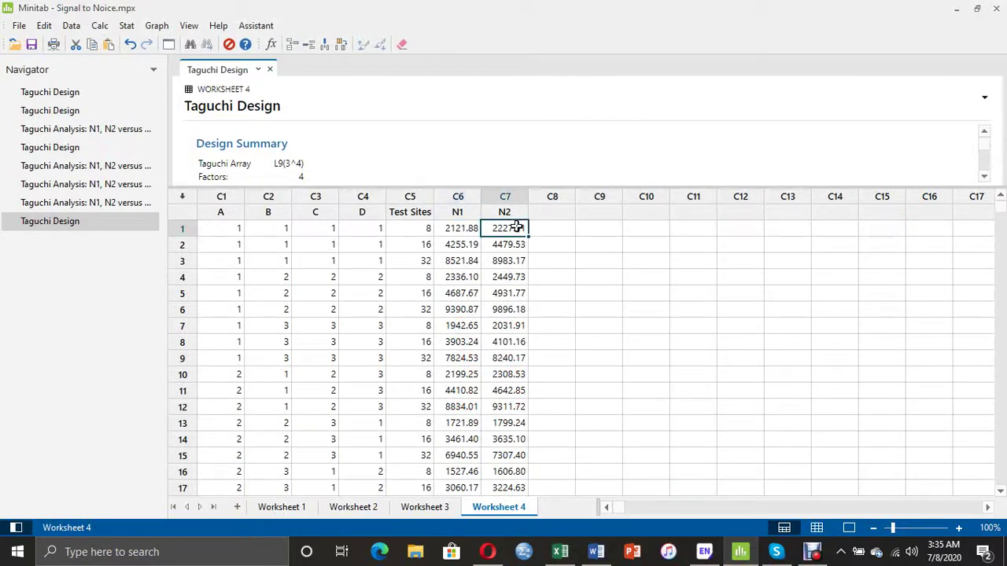
click(418, 260)
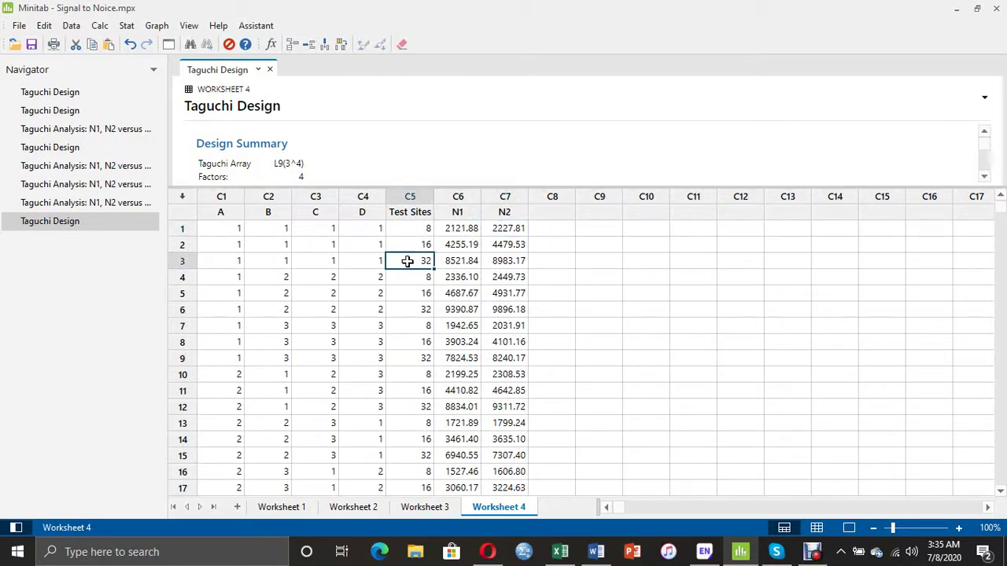
click(560, 552)
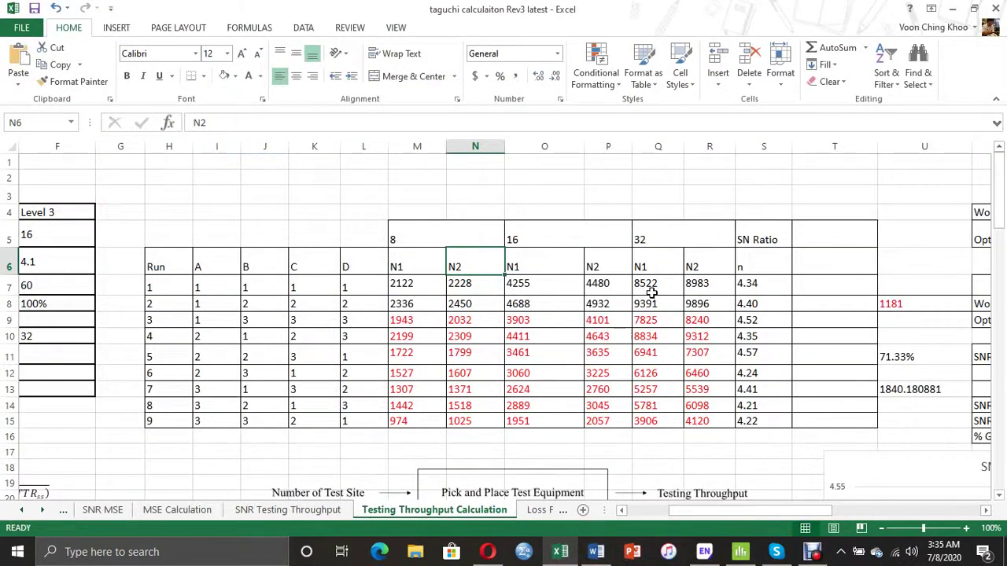
click(740, 552)
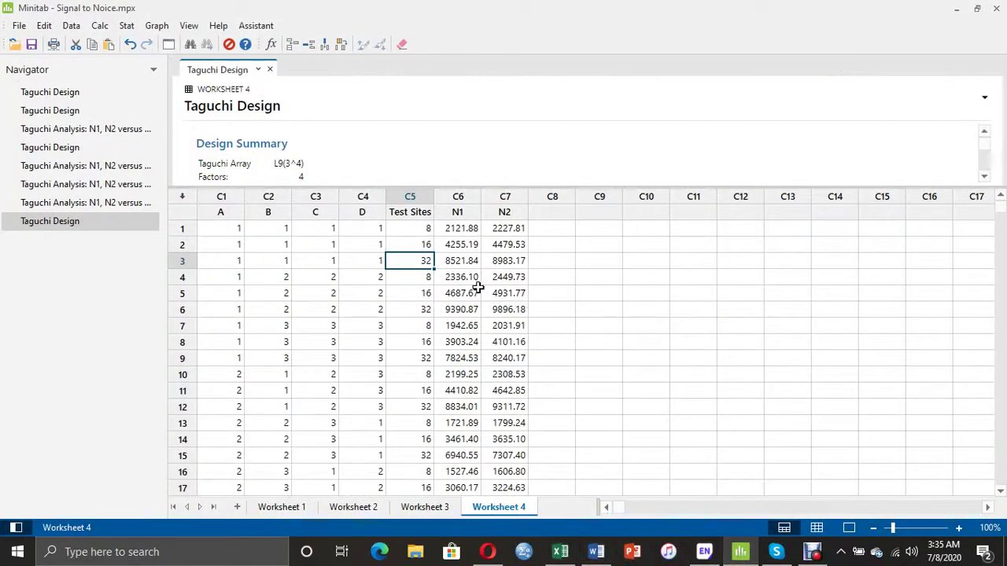
scroll(502, 394, down, 4)
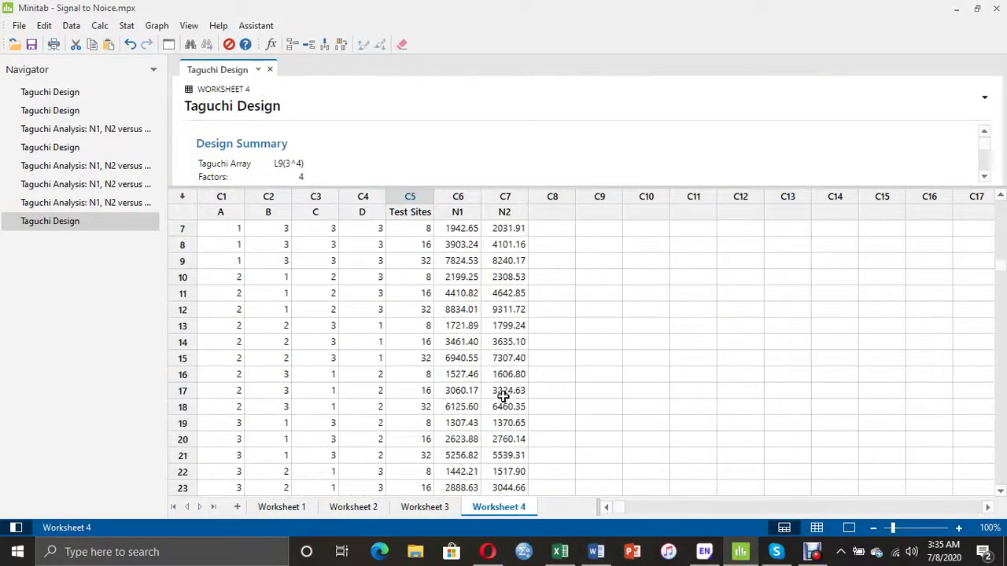
scroll(503, 397, up, 4)
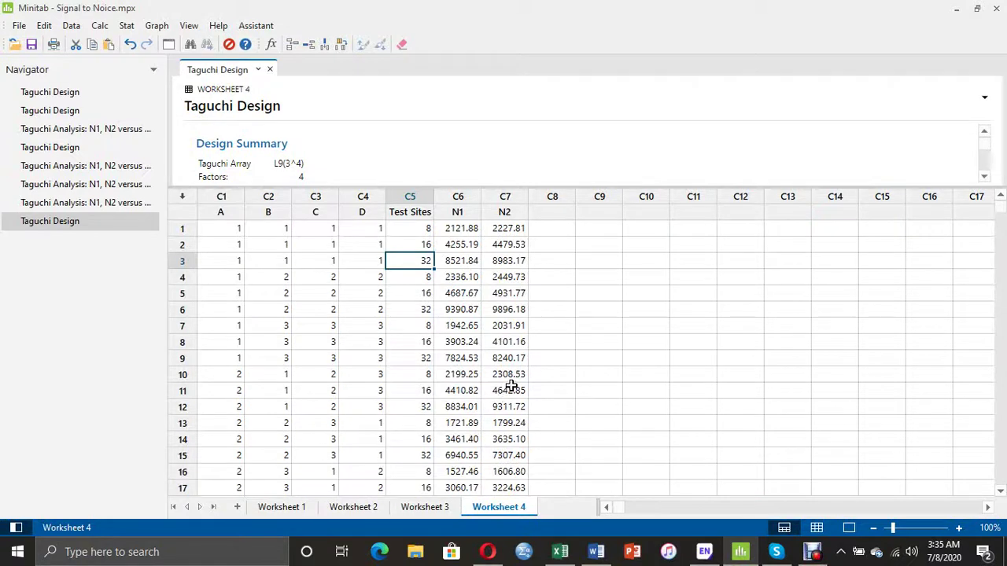
Try to analyze the Taguchi design in Worksheet 4.
click(127, 26)
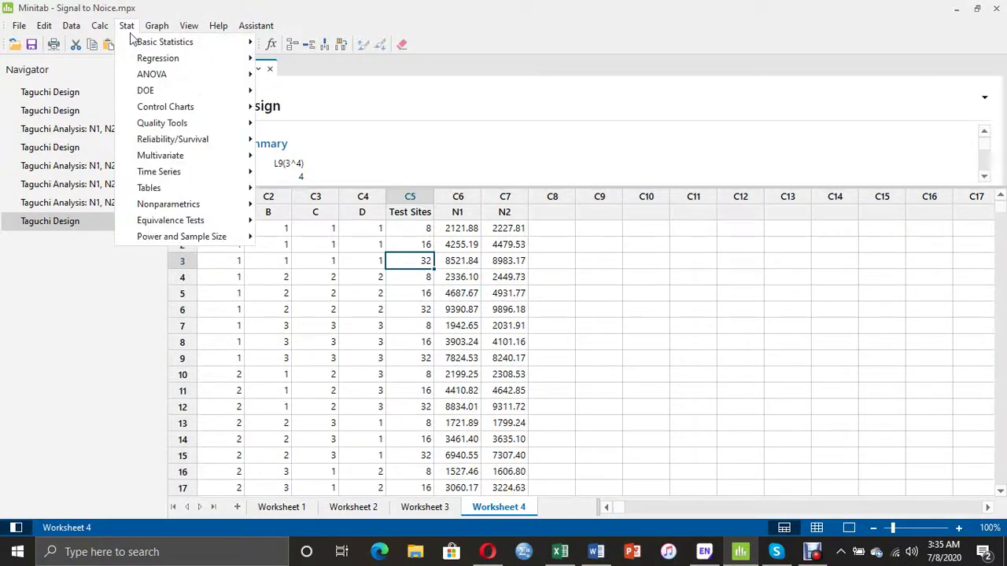
mouse_move(148, 91)
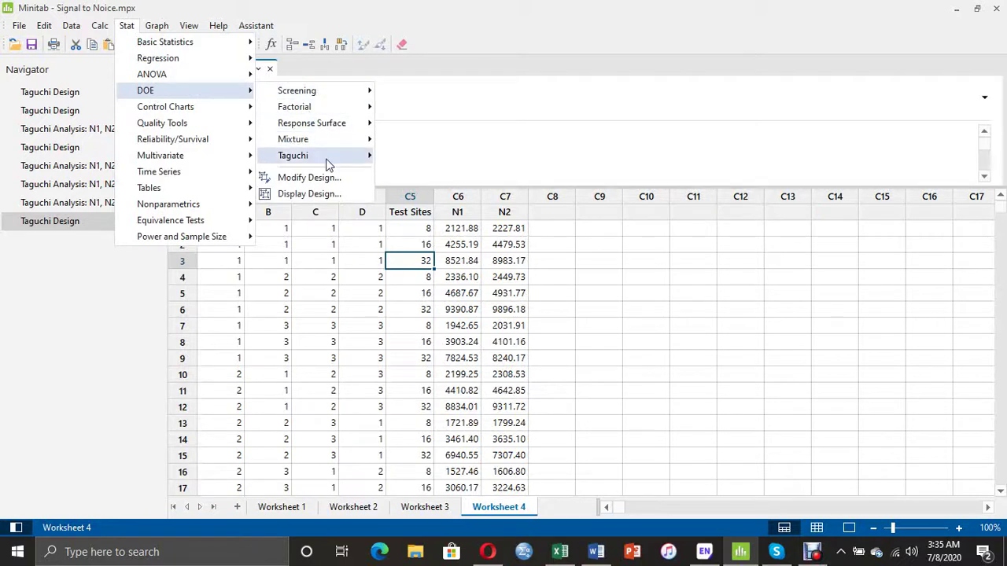
mouse_move(326, 158)
click(423, 194)
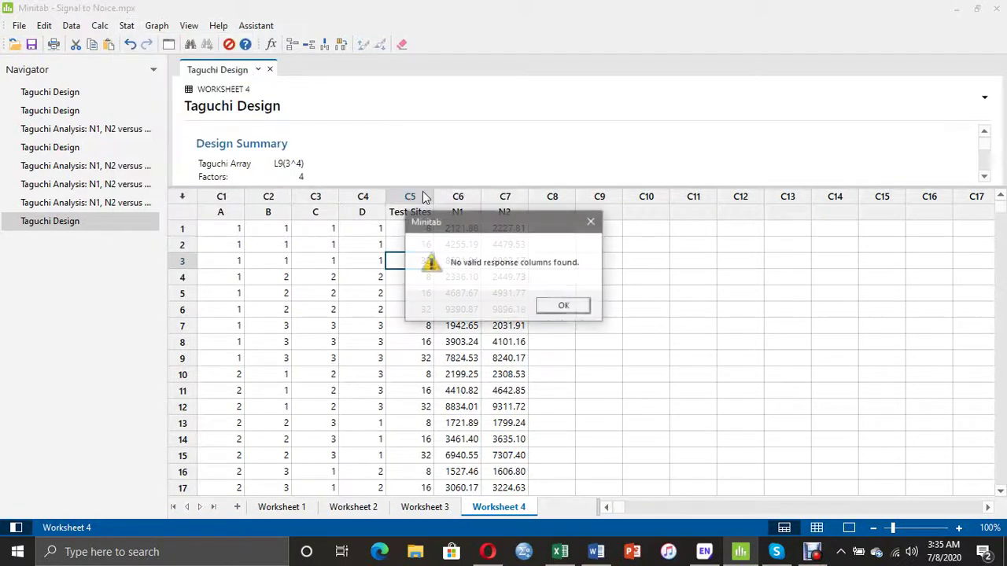
click(556, 306)
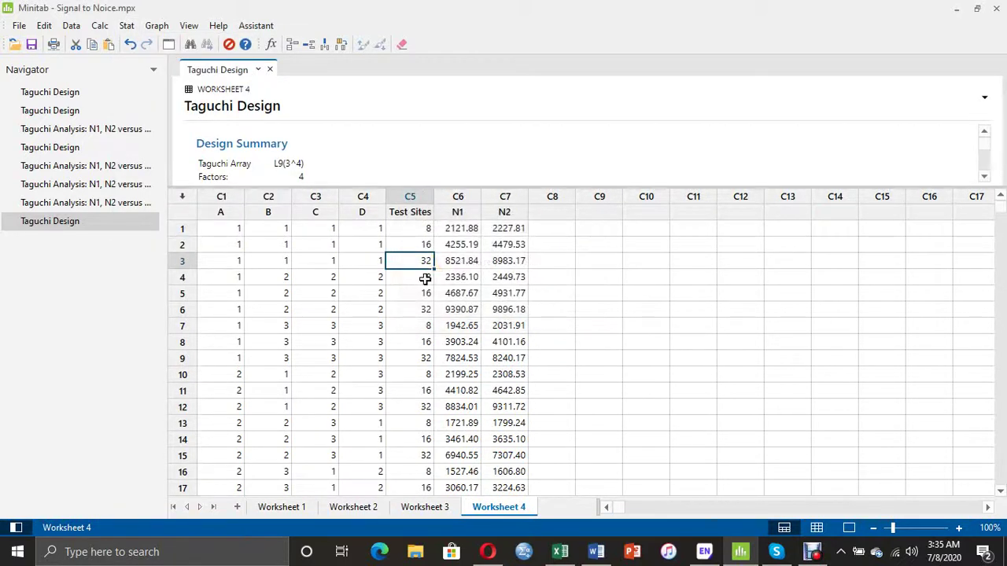
click(428, 277)
click(128, 30)
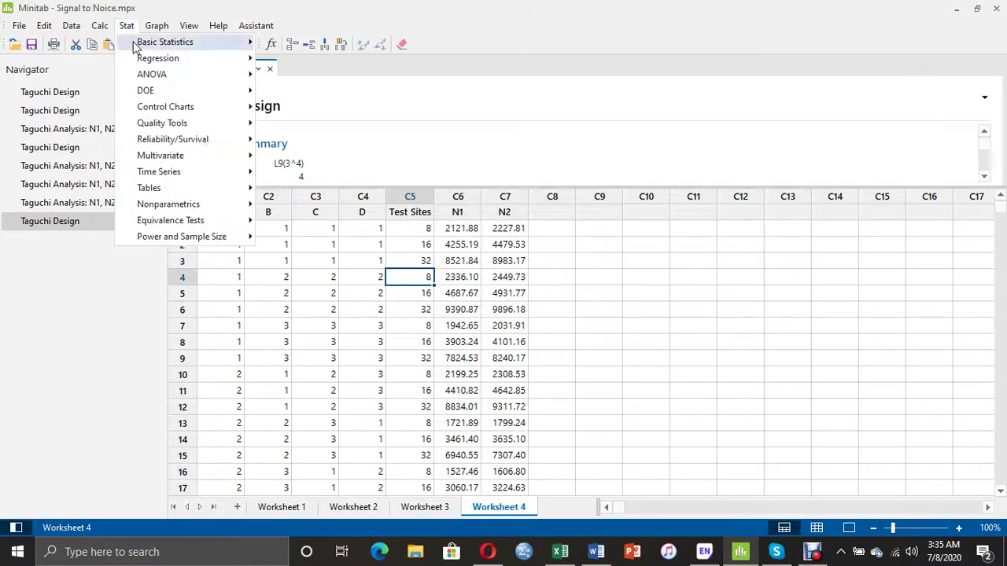
mouse_move(167, 96)
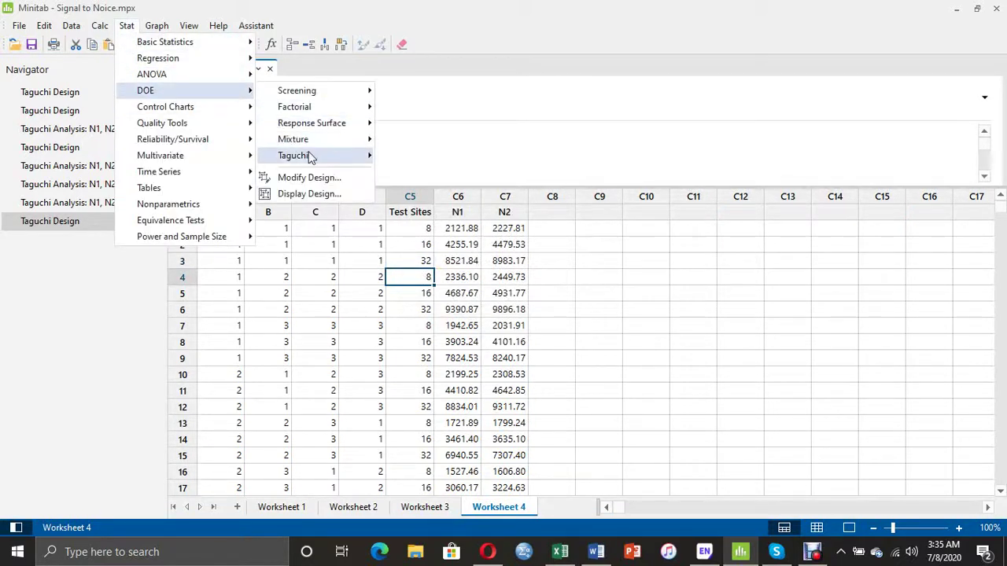
mouse_move(293, 155)
click(452, 195)
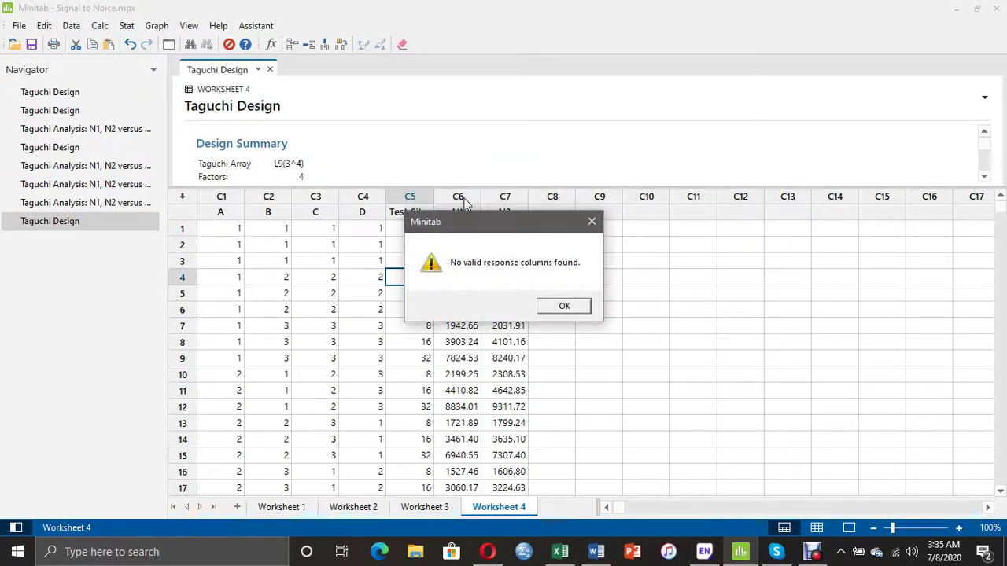
click(563, 306)
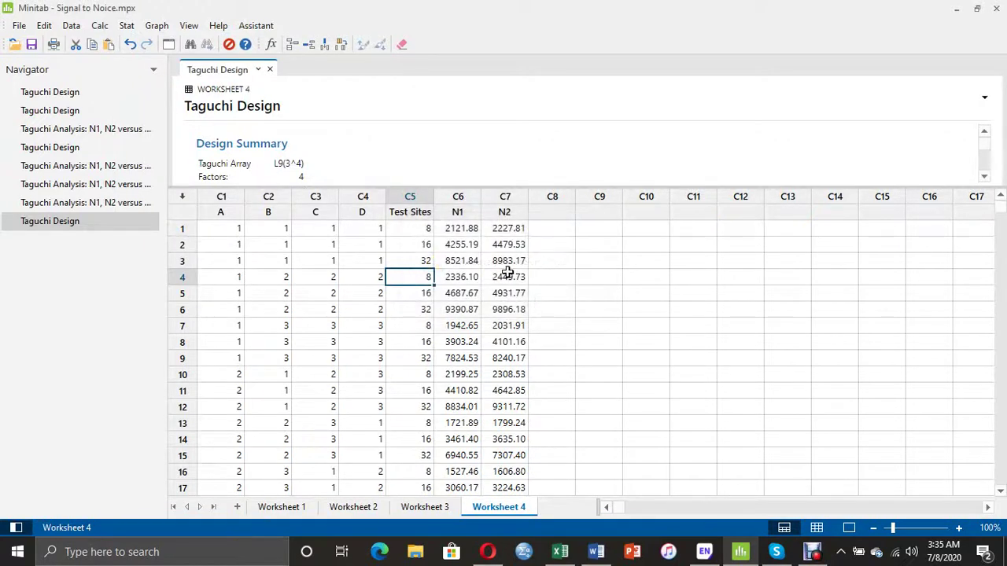
Delete the surplus N1 and N2 cells in row 28 of Worksheet 4, below the last design run.
scroll(508, 276, down, 6)
scroll(507, 272, up, 6)
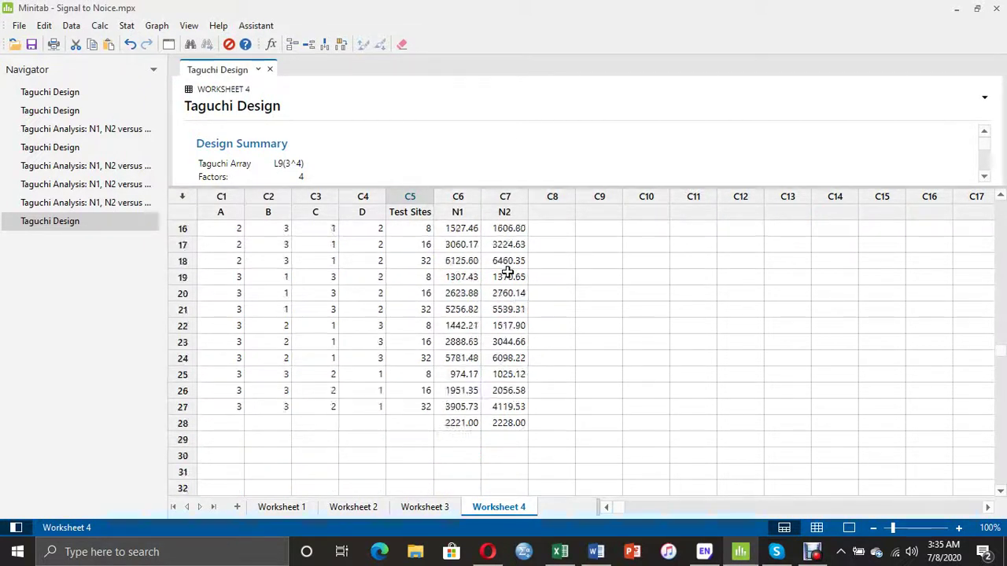
scroll(508, 272, down, 5)
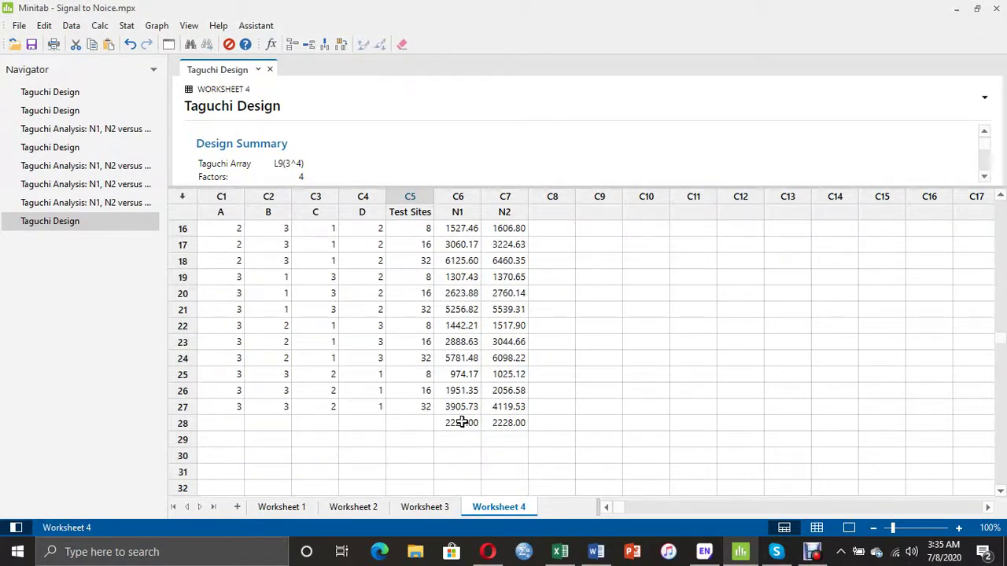
drag(461, 422, 512, 422)
right_click(518, 424)
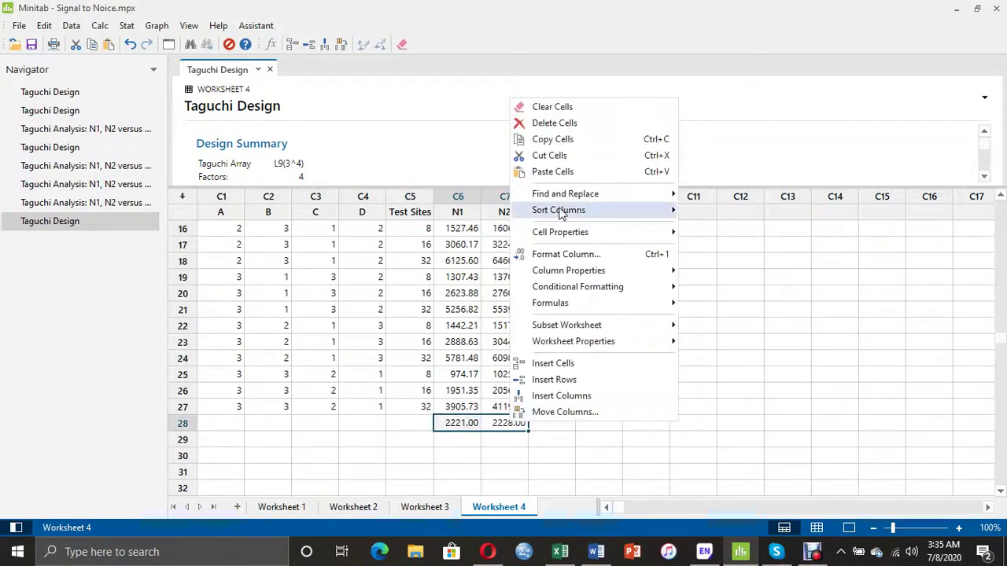
click(555, 124)
scroll(513, 299, up, 5)
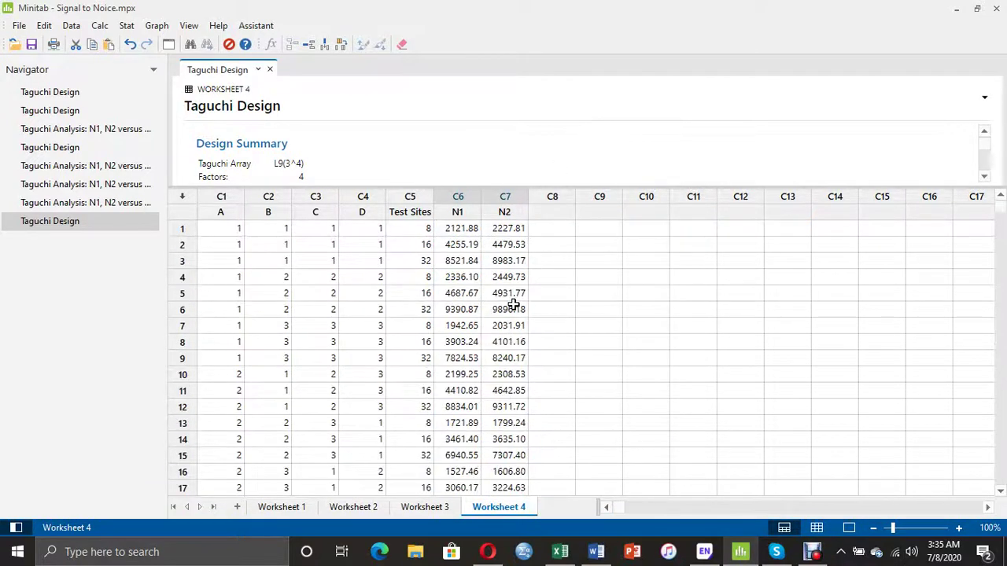
Start Analyze Taguchi Design for Worksheet 4 and assign N1 and N2 as the response data.
click(126, 26)
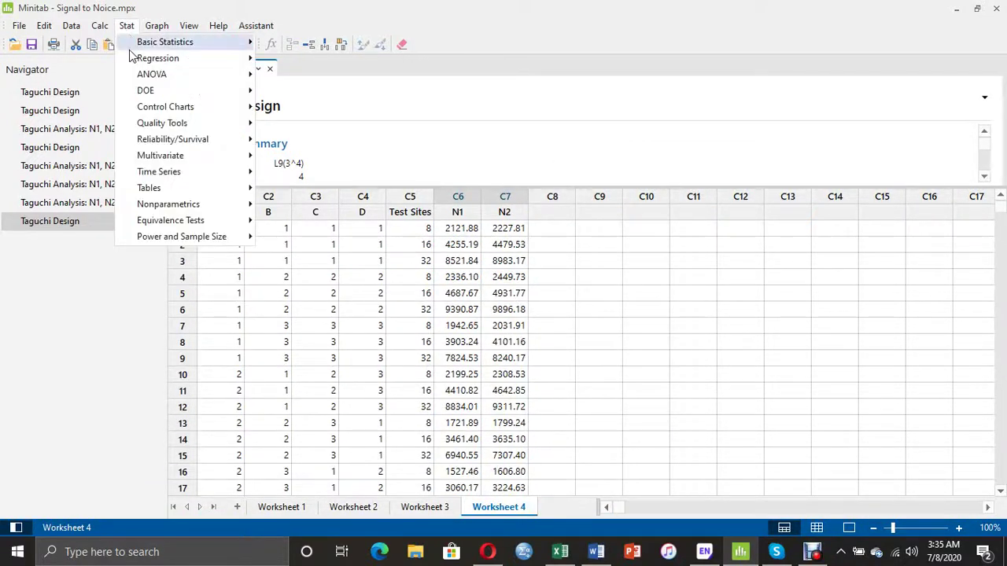
mouse_move(148, 92)
mouse_move(315, 164)
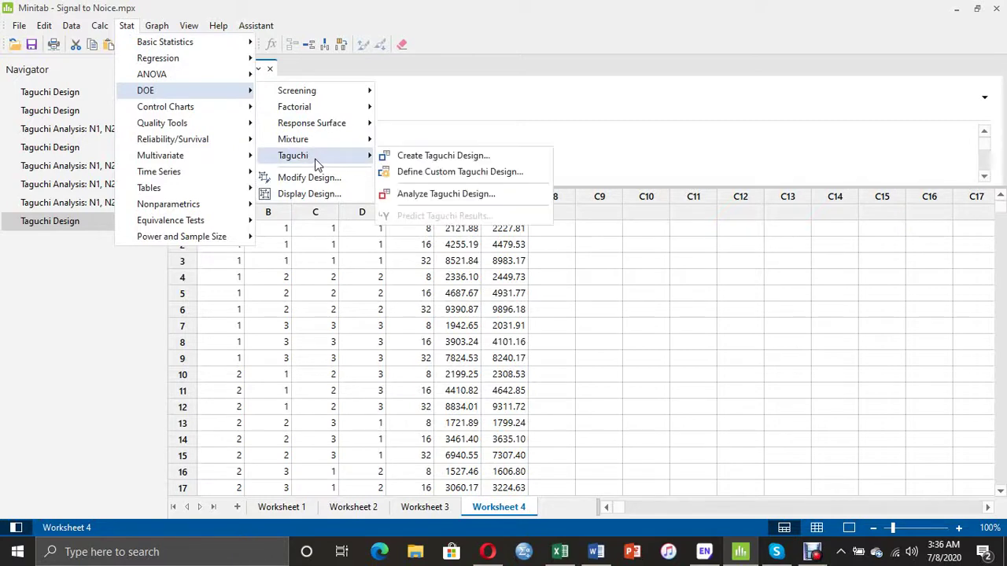
click(428, 194)
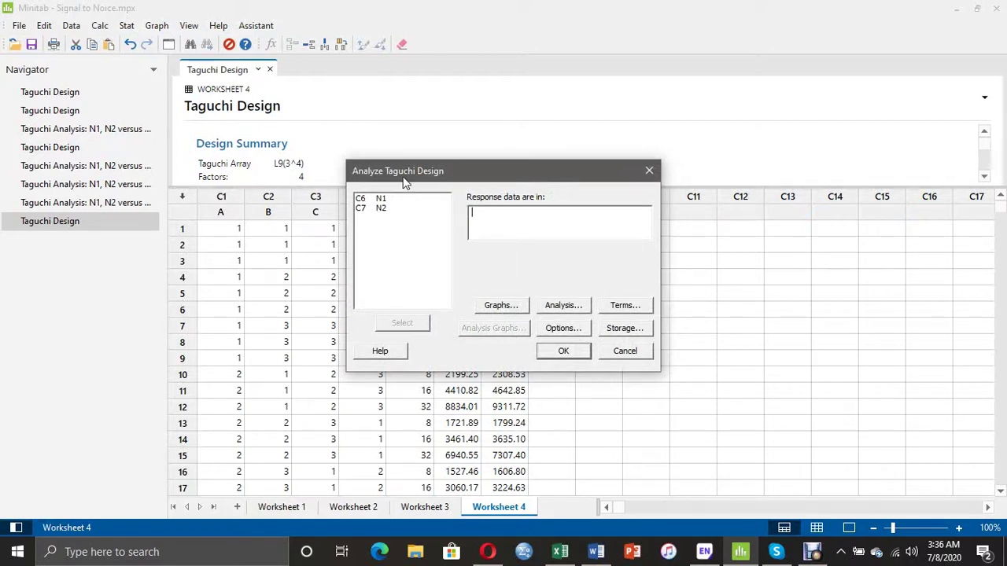
drag(404, 181, 567, 201)
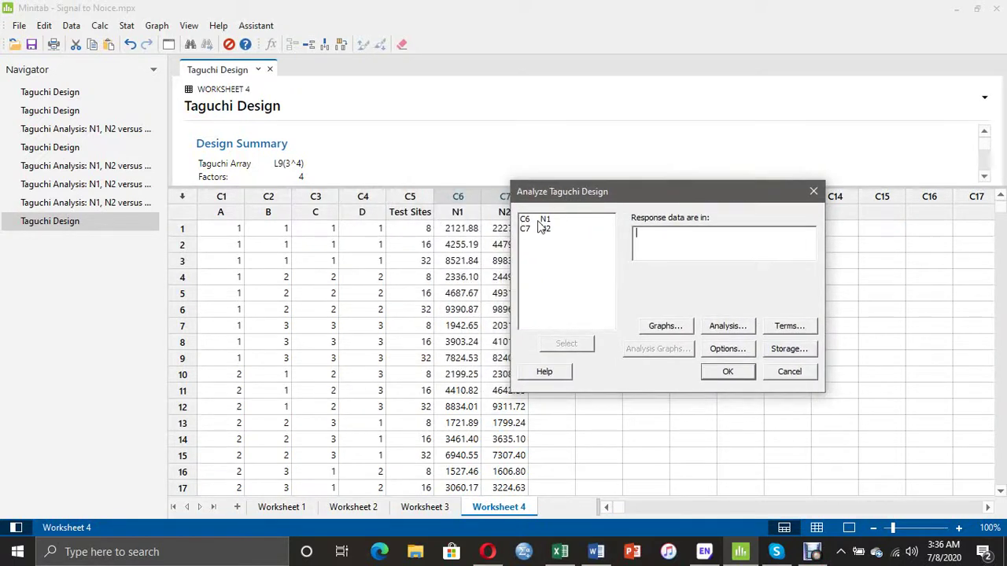
click(540, 220)
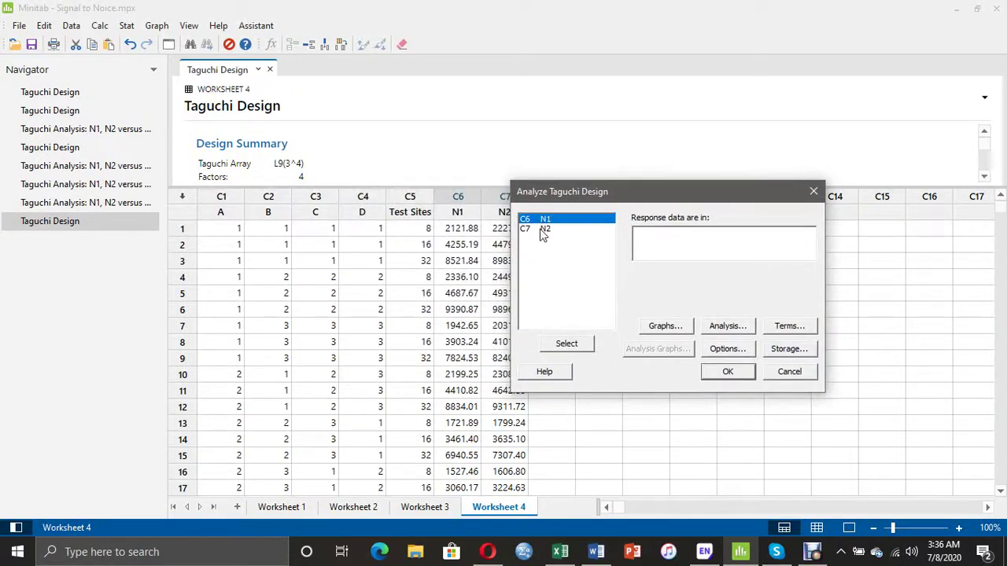
shift+click(542, 230)
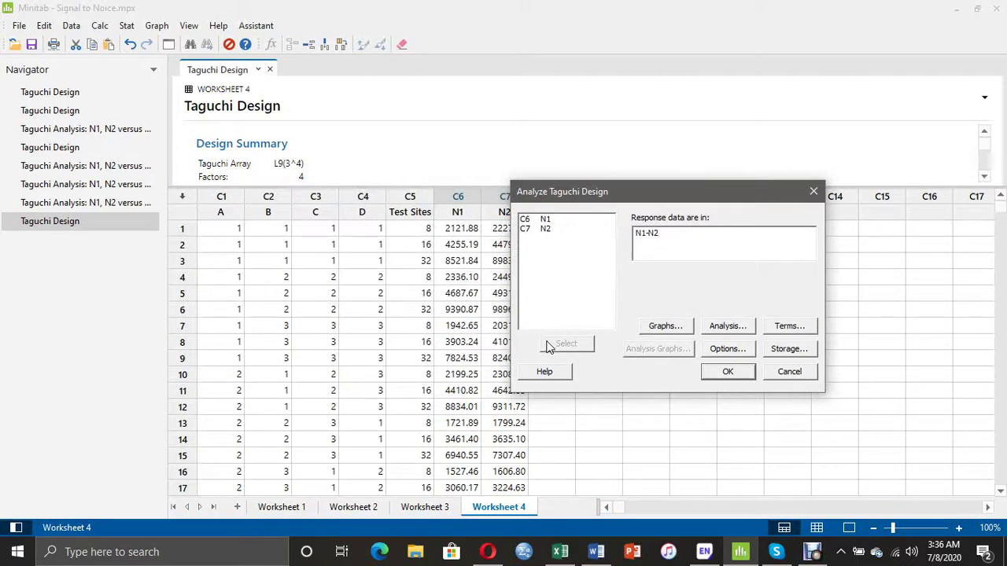
Run the analysis with signal-to-noise and slope plots and response tables, fitting all lines through a fixed reference point at response 0, signal 0.
click(671, 331)
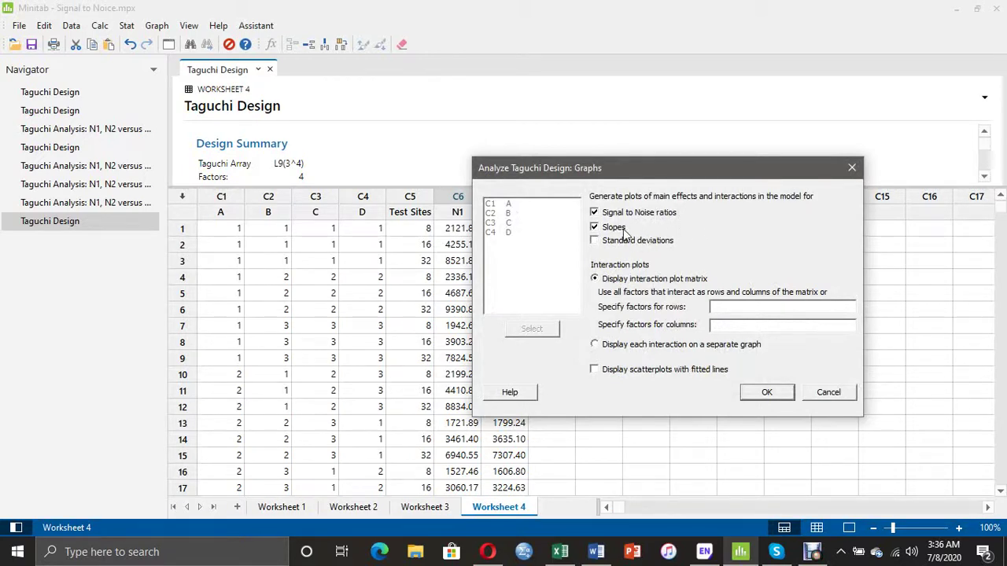
click(766, 393)
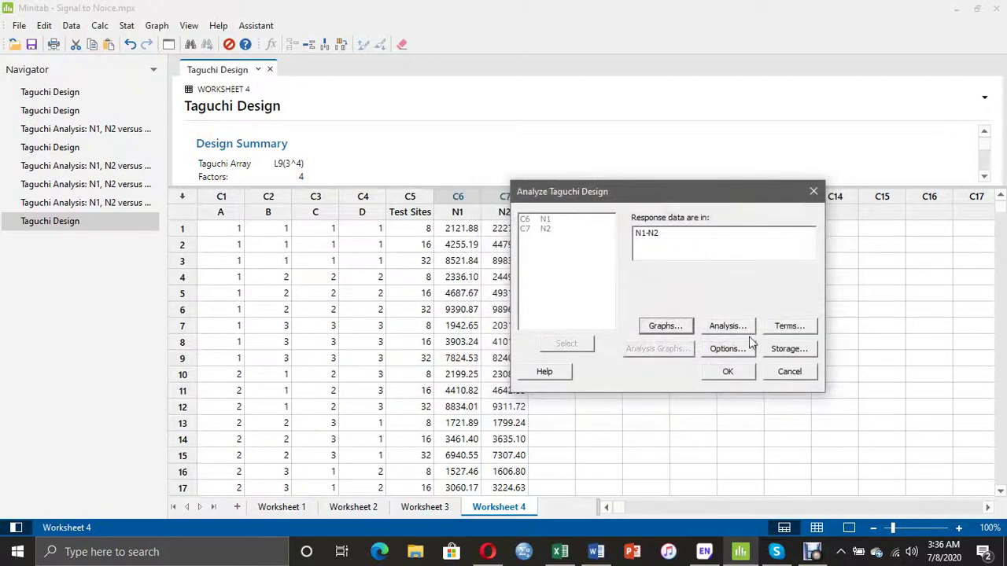
click(744, 328)
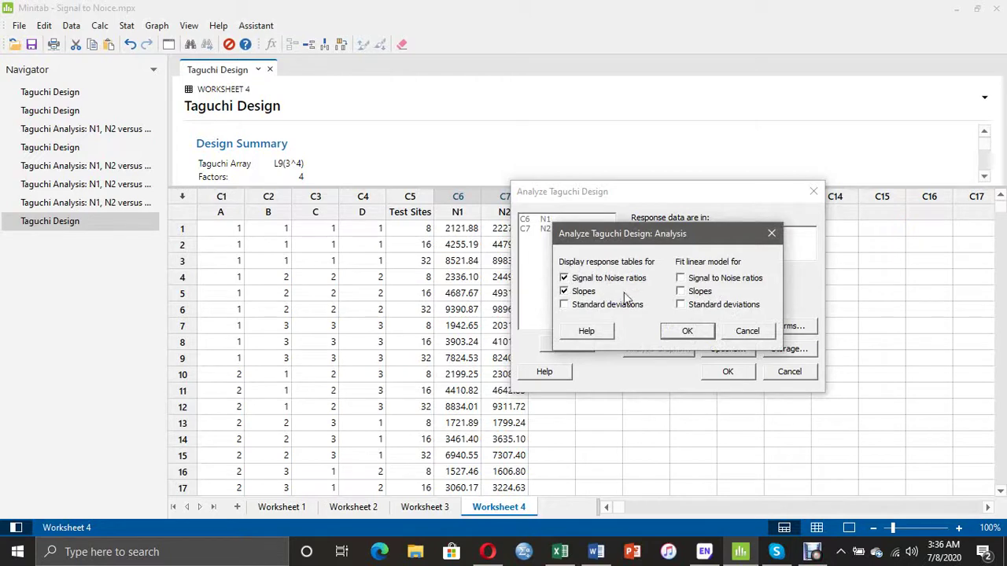
click(700, 336)
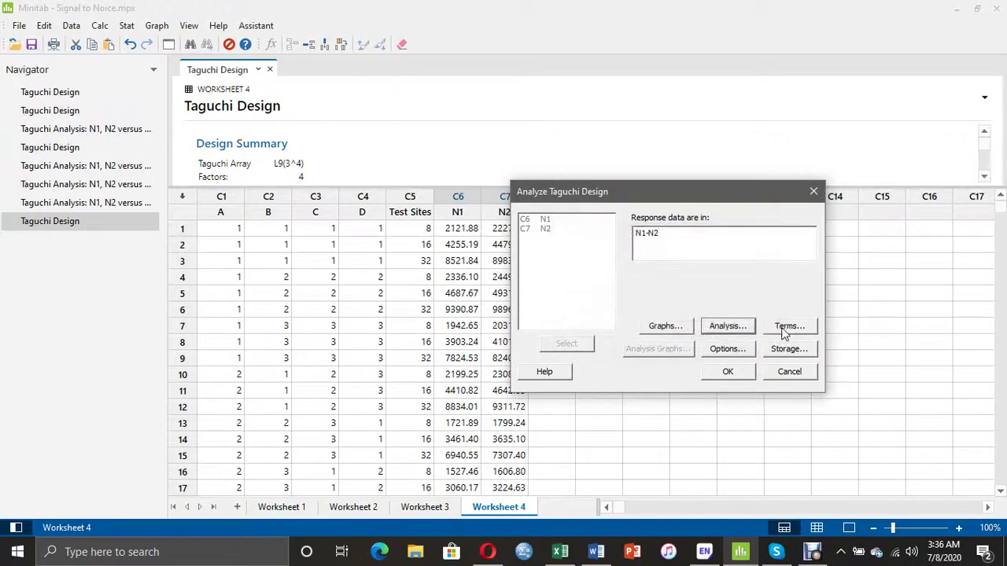
click(726, 350)
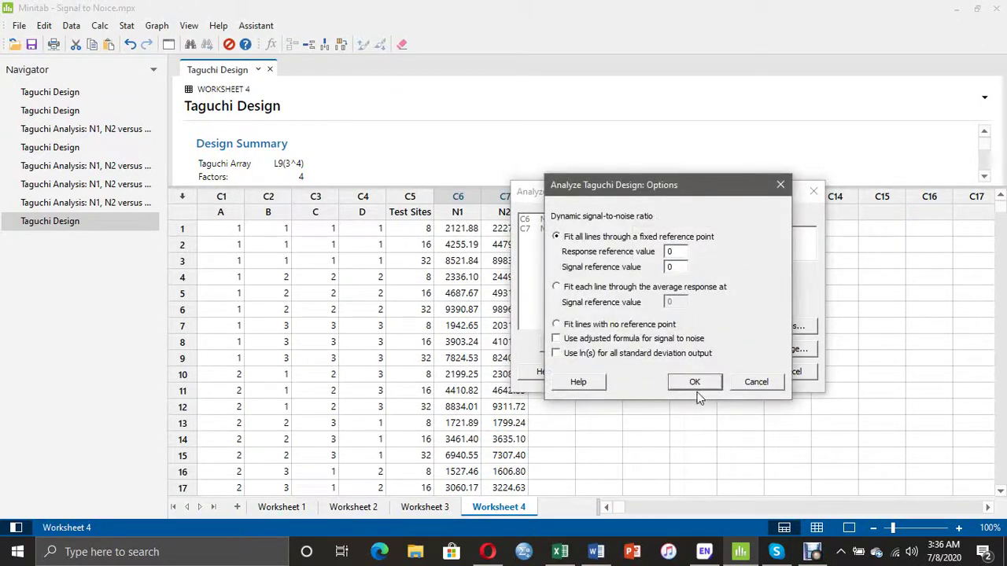
click(697, 385)
click(728, 372)
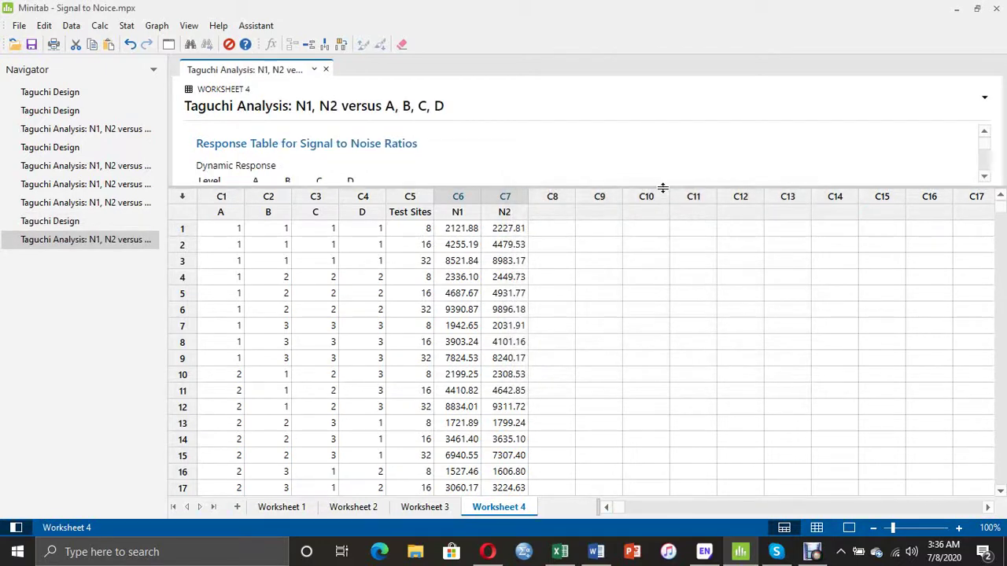
Enlarge the analysis output area and examine the main effects plots for slopes and SN ratios.
drag(662, 189, 675, 389)
scroll(635, 310, down, 5)
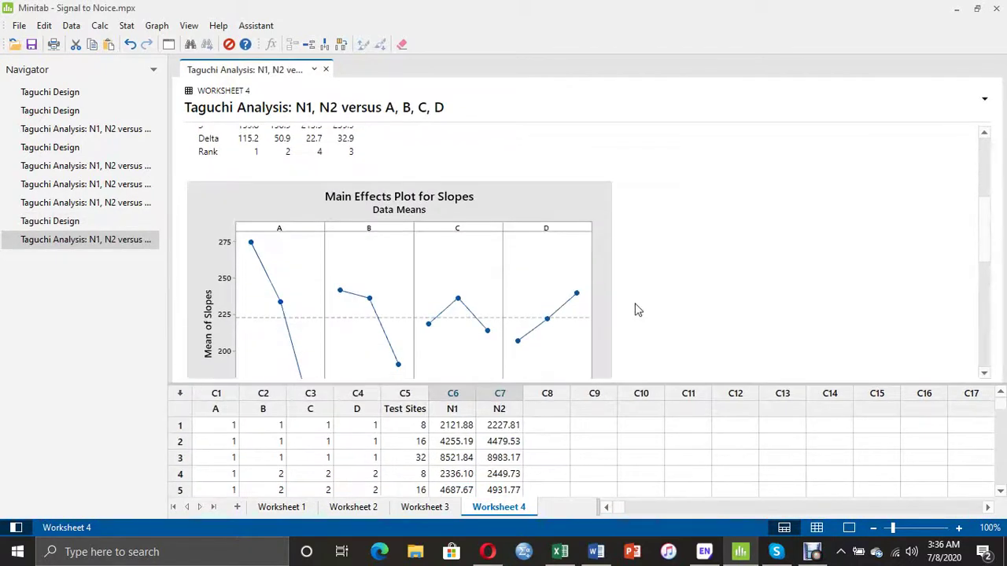
scroll(636, 310, down, 3)
scroll(635, 310, up, 3)
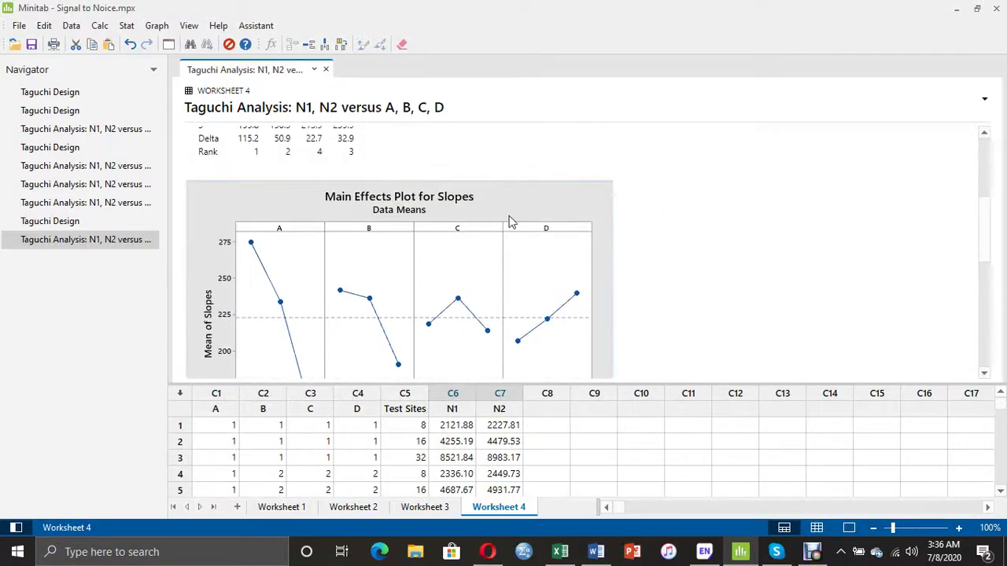
scroll(686, 242, down, 5)
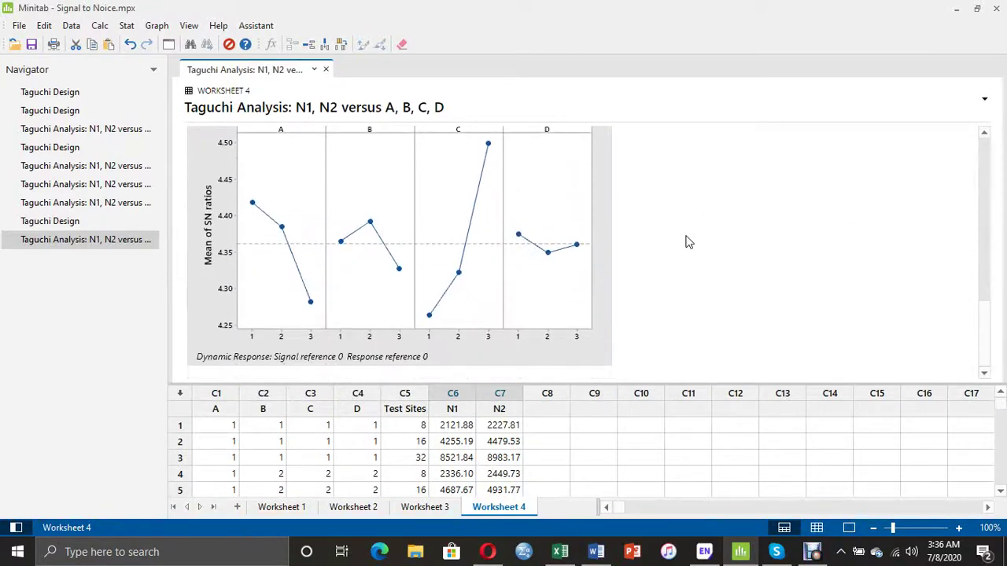
scroll(686, 242, up, 1)
scroll(686, 243, down, 1)
scroll(686, 242, up, 1)
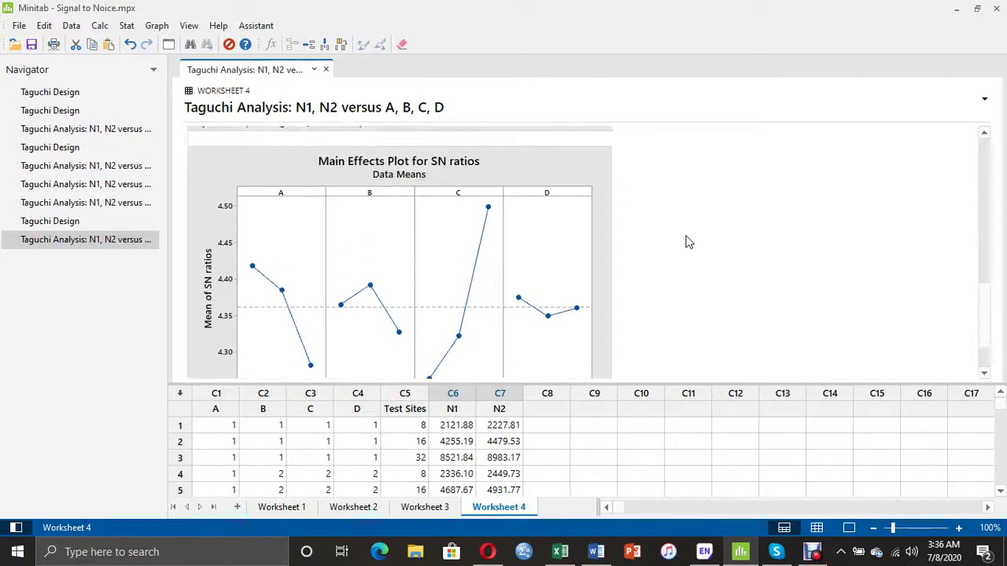
Copy the Main Effects Plot for SN ratios graph from the Taguchi analysis output.
right_click(570, 174)
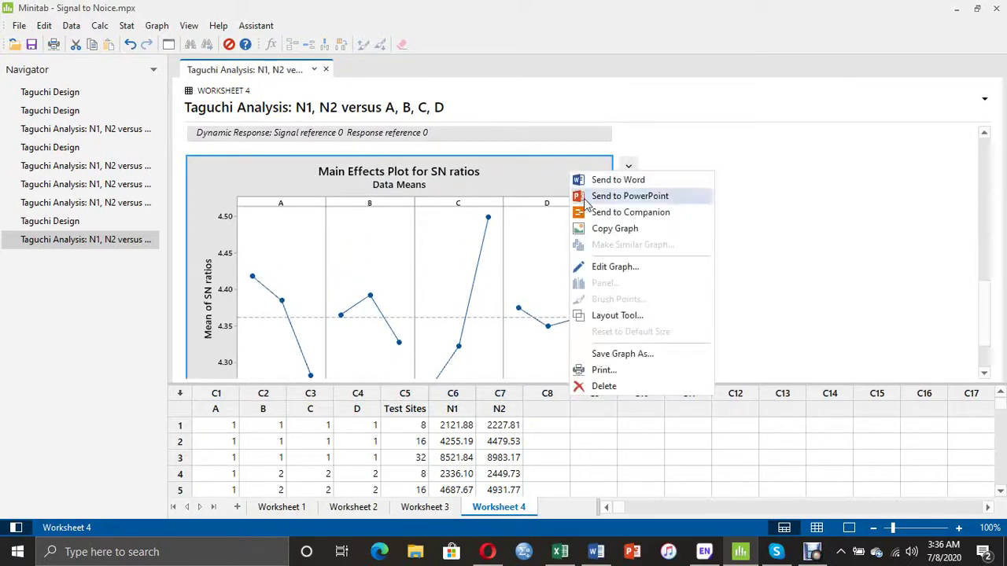
click(807, 258)
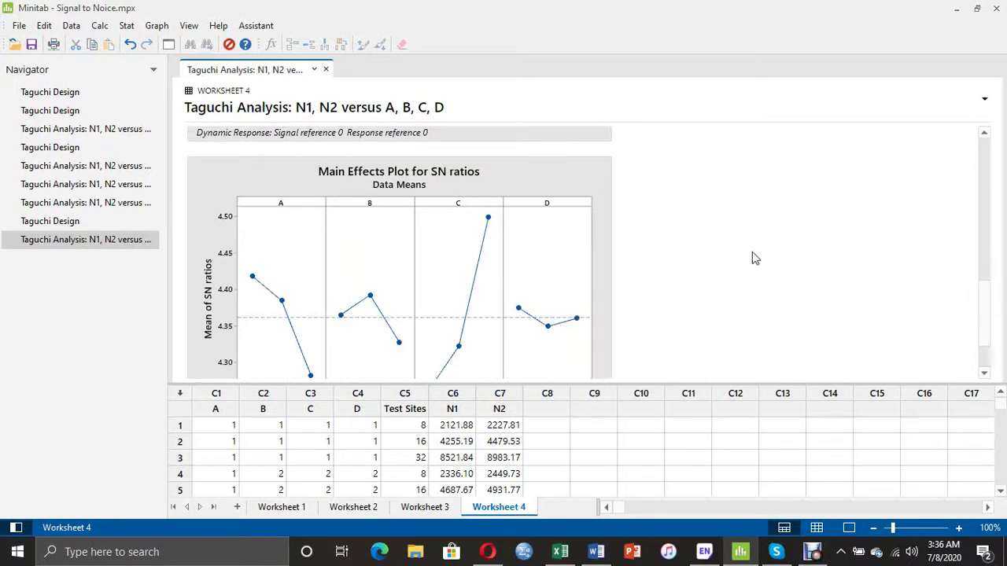
scroll(751, 258, down, 1)
scroll(752, 258, down, 1)
scroll(751, 258, down, 2)
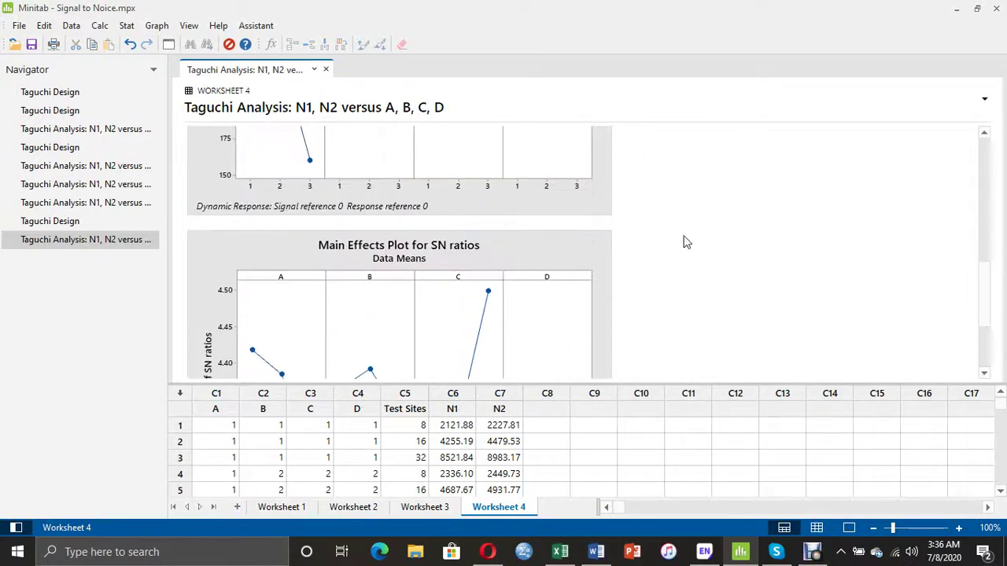
right_click(569, 240)
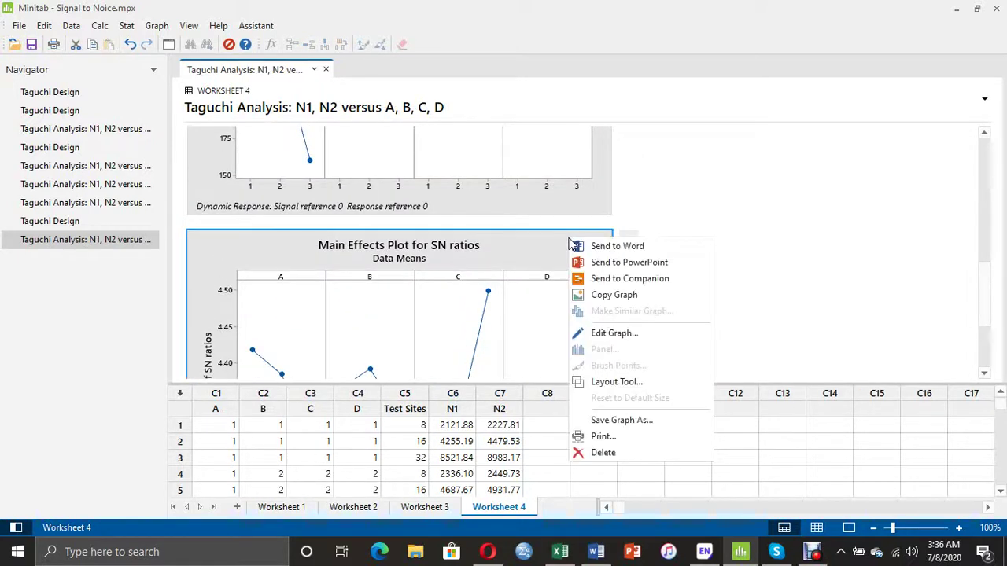
click(596, 296)
Switch to the Excel taguchi workbook and delete the old SN ratios plot picture covering the Worse condition chart on the Testing Throughput Calculation sheet.
click(560, 552)
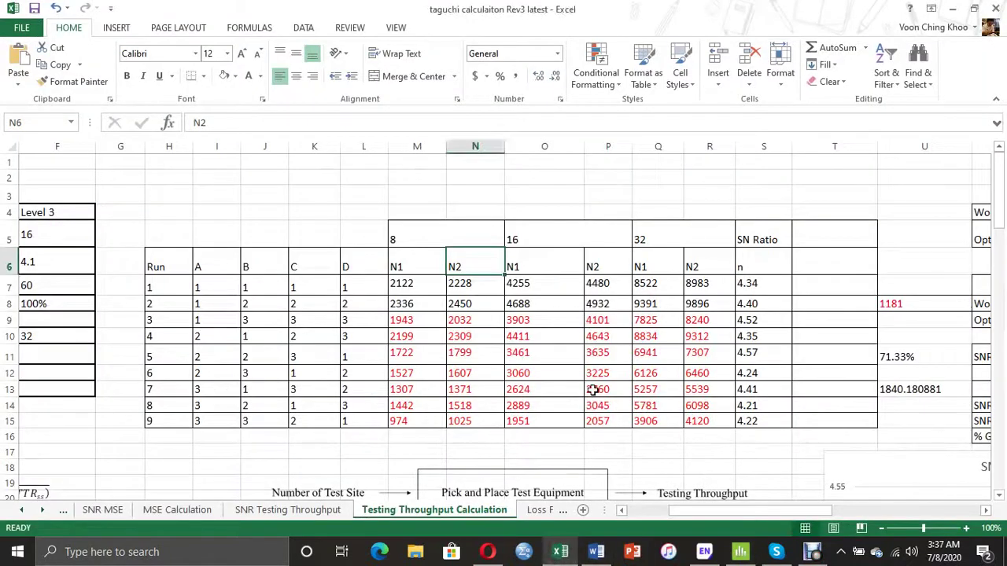
scroll(567, 388, down, 6)
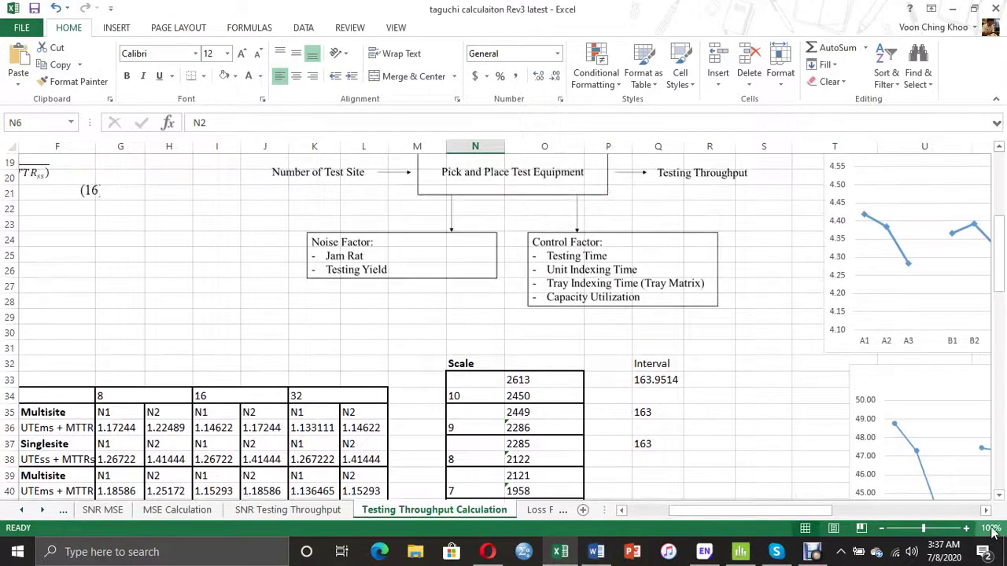
click(986, 512)
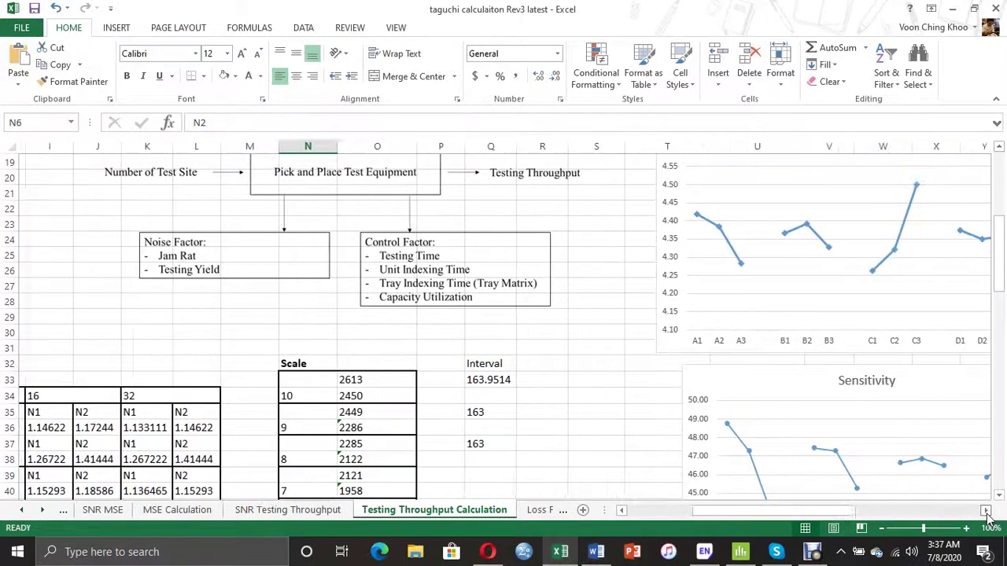
click(788, 286)
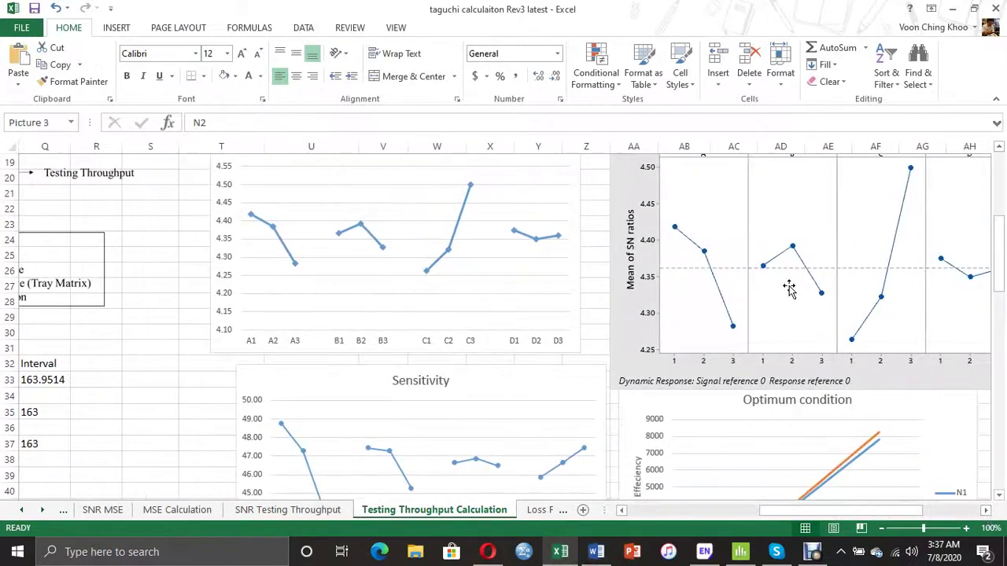
key(Delete)
scroll(789, 286, up, 1)
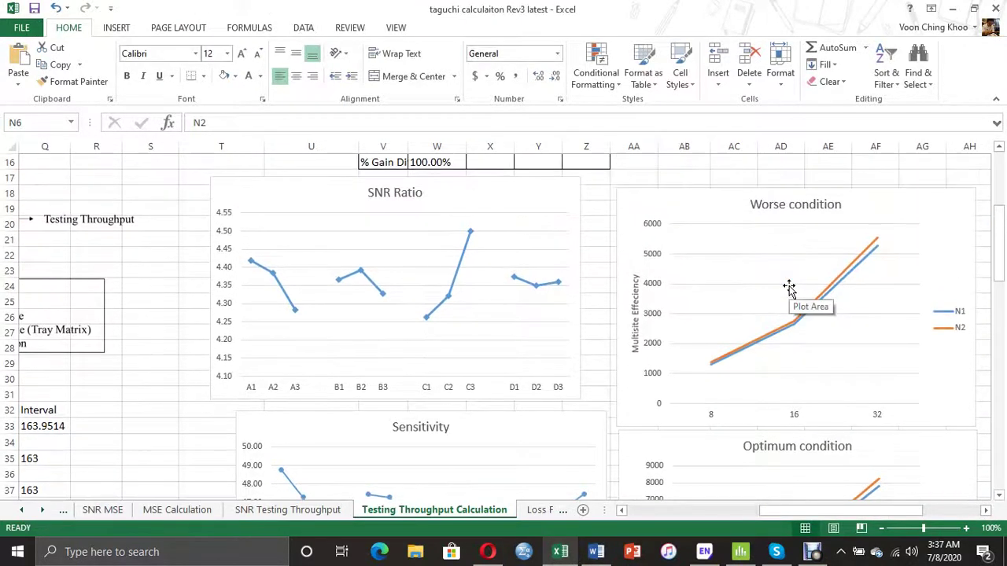
Paste the copied SN ratios plot into the Testing Throughput Calculation sheet and place it beside the SNR Ratio chart for comparison.
key(ctrl+v)
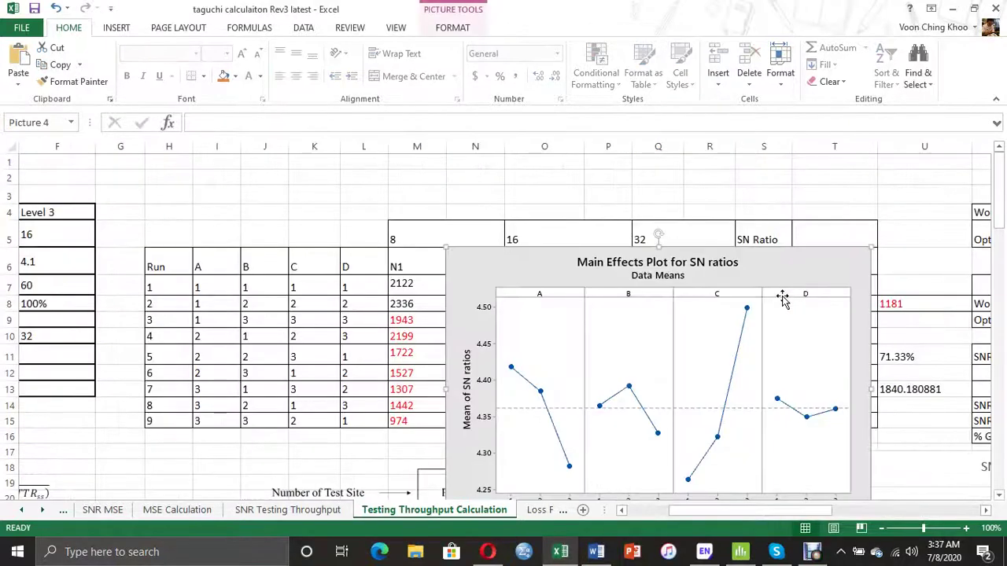
scroll(783, 299, down, 3)
drag(737, 288, 674, 474)
click(986, 511)
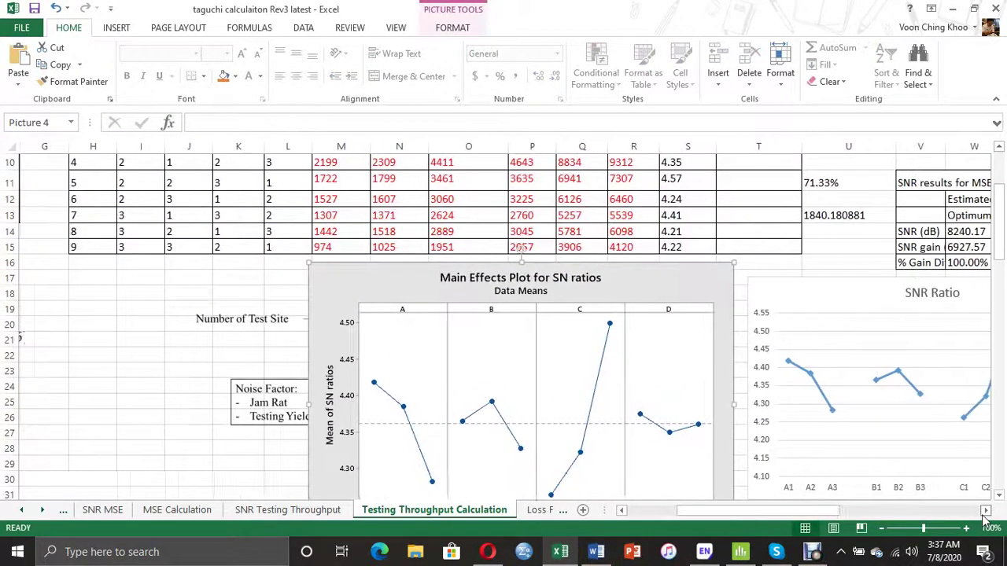
click(986, 510)
scroll(962, 465, down, 2)
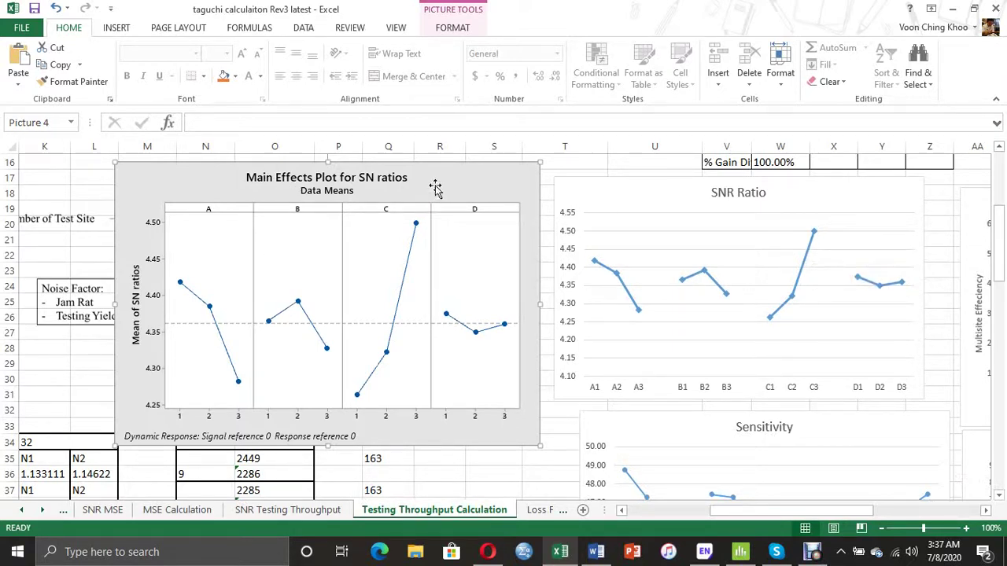
drag(435, 186, 437, 179)
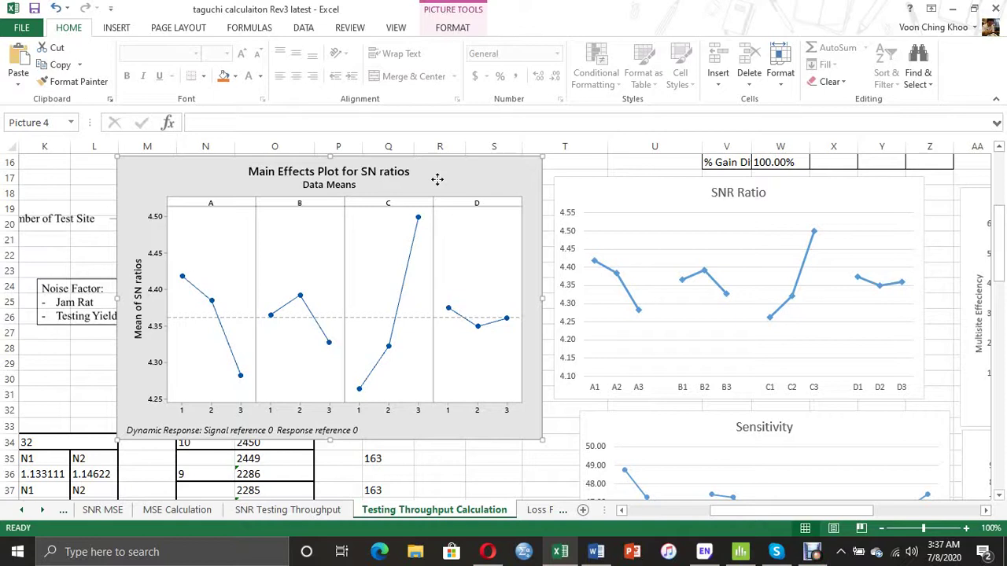
Switch back to the Taguchi analysis output in Minitab.
click(740, 551)
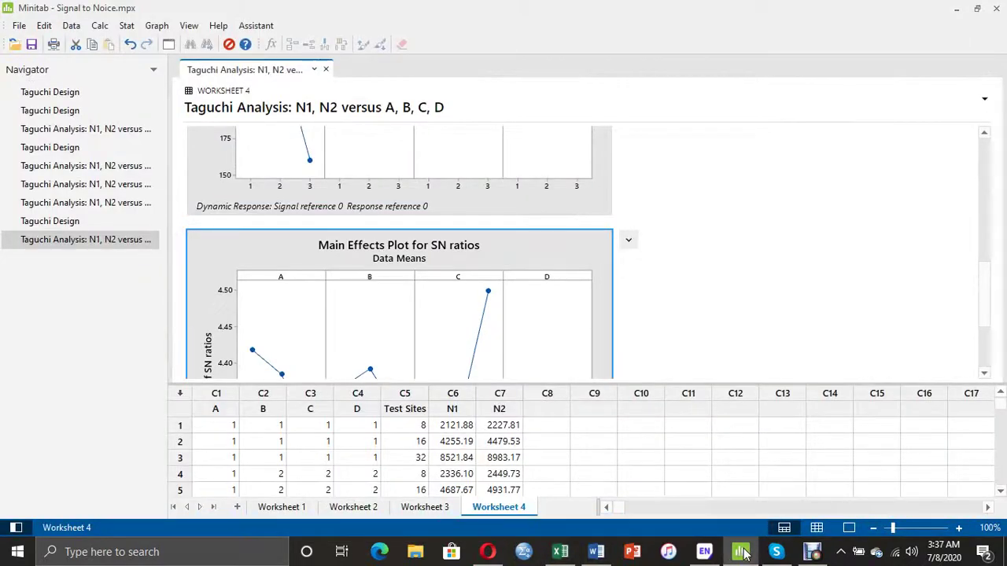